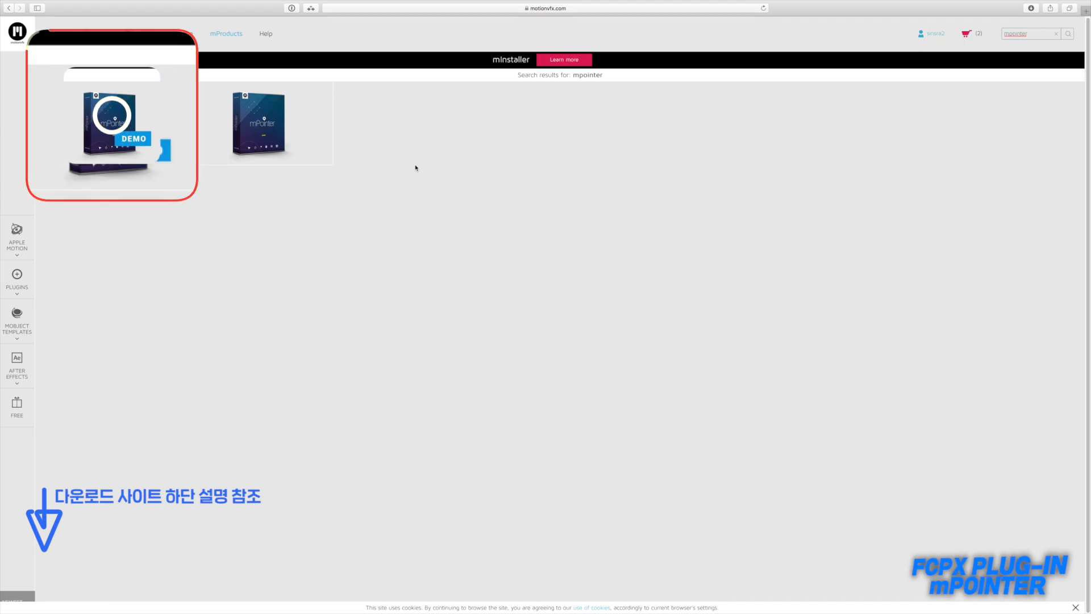
# Step: Dismiss the newsletter pop-up and open the full mPointer product page from the search results
pyautogui.moveTo(154, 155)
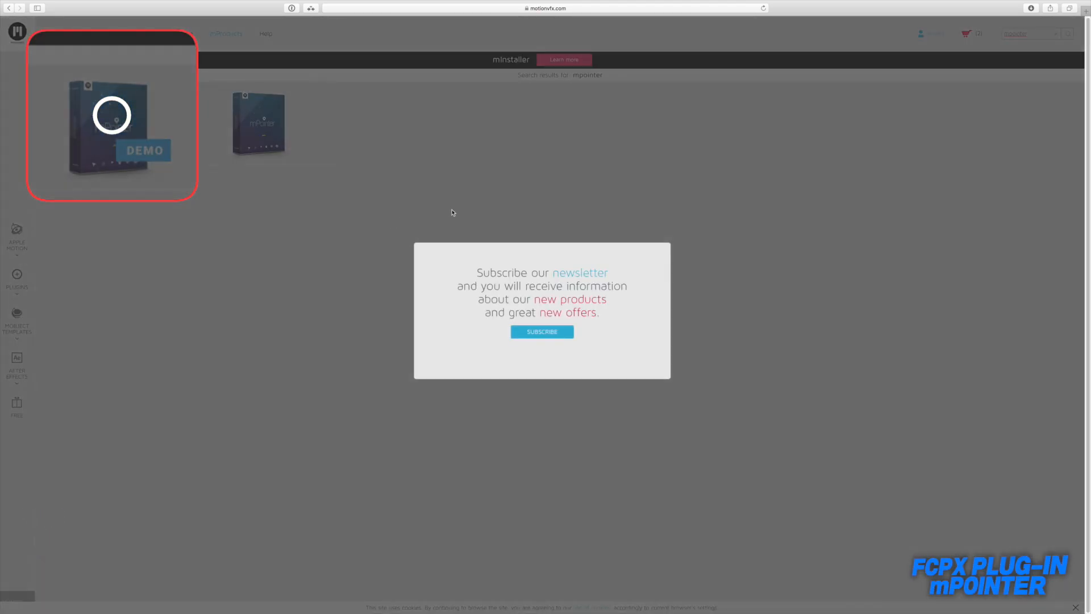
pyautogui.click(458, 207)
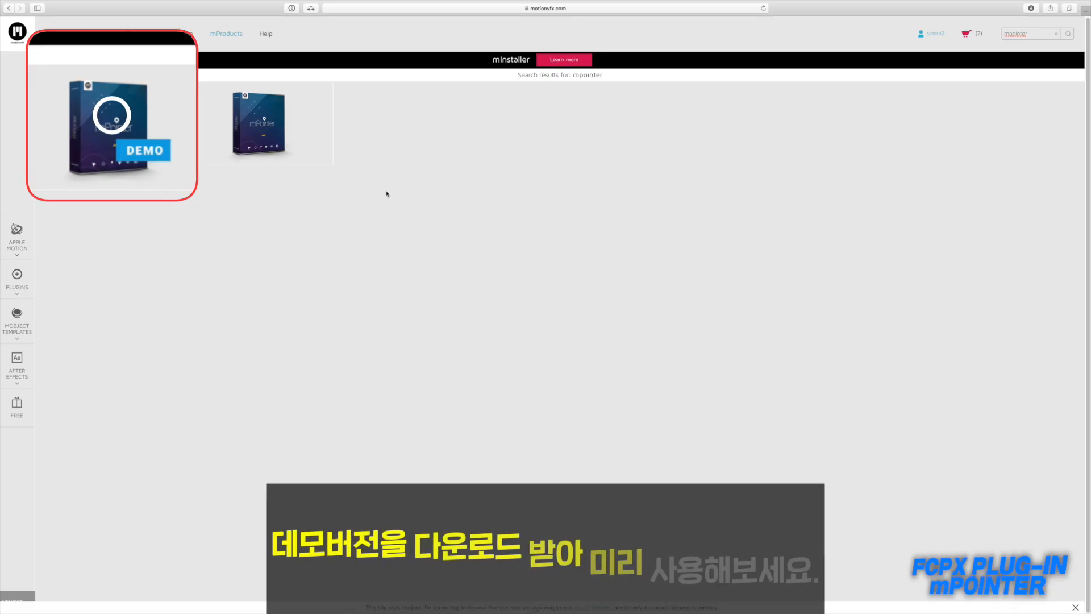
pyautogui.moveTo(296, 141)
pyautogui.click(242, 141)
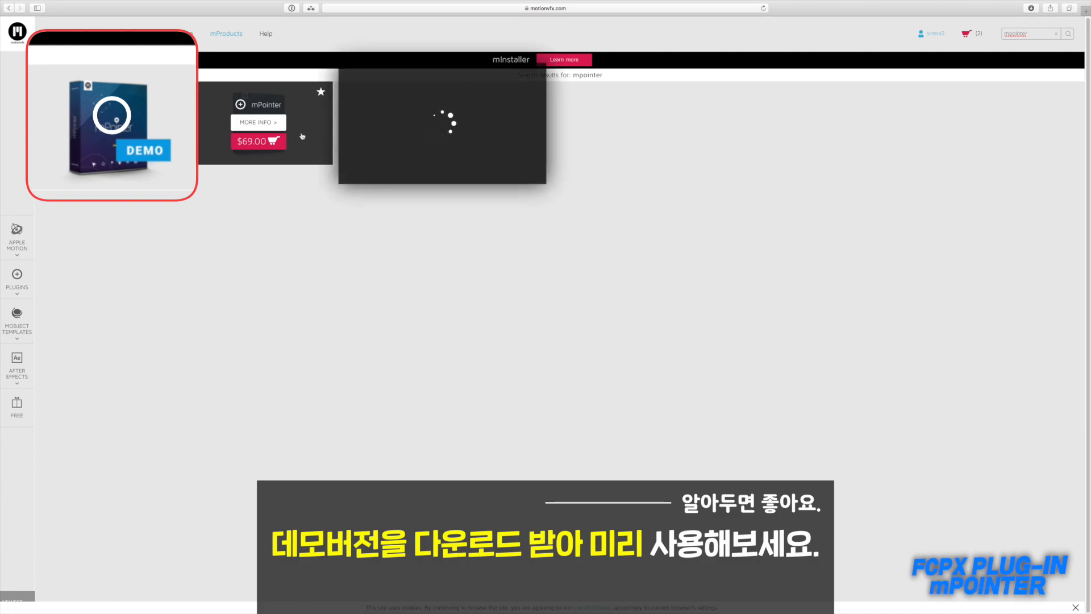
pyautogui.moveTo(155, 123)
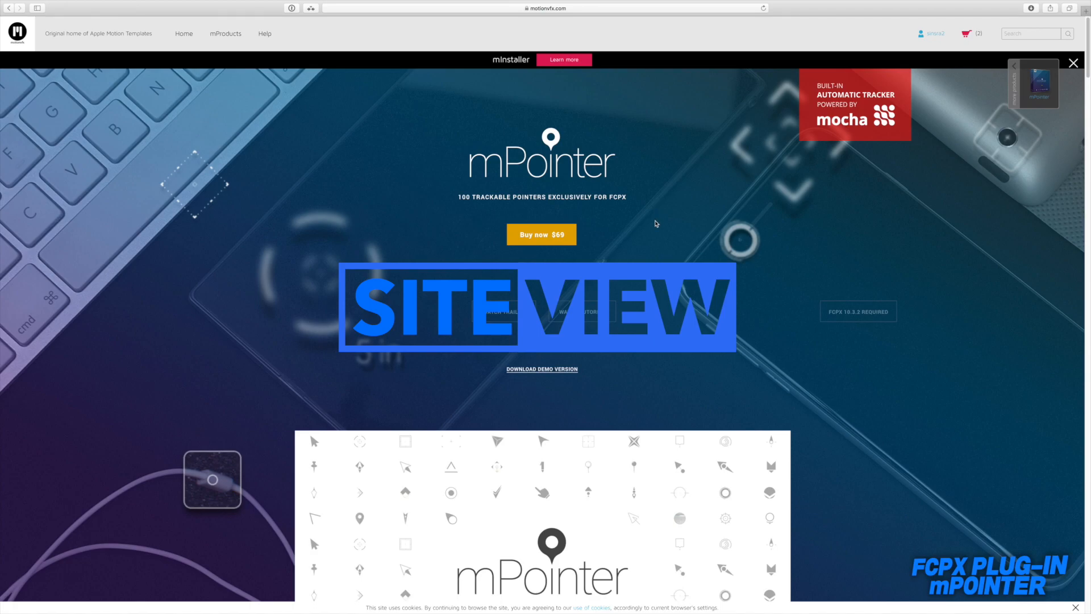
# Step: Look over the introduction of the mPointer product page and play part of its trailer video
pyautogui.scroll(-3, 657, 241)
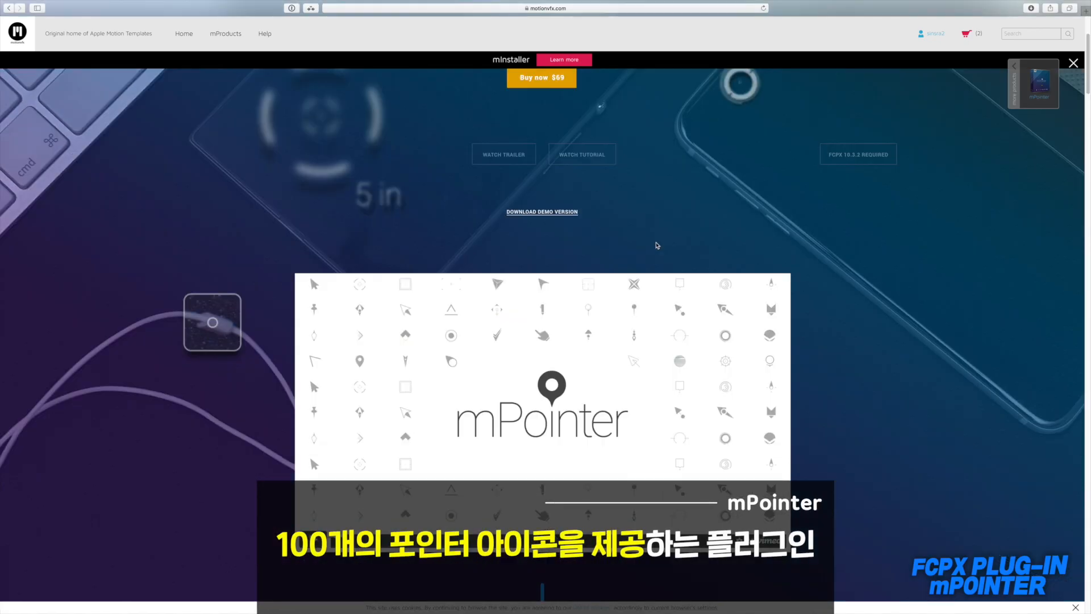
pyautogui.scroll(3, 657, 246)
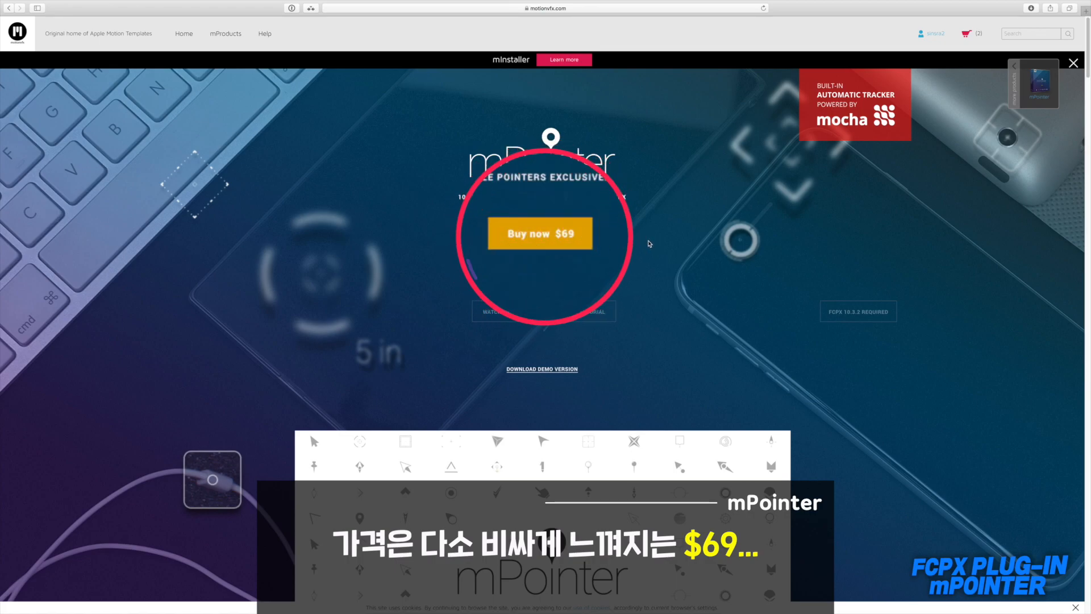
pyautogui.scroll(-3, 649, 245)
pyautogui.scroll(3, 649, 244)
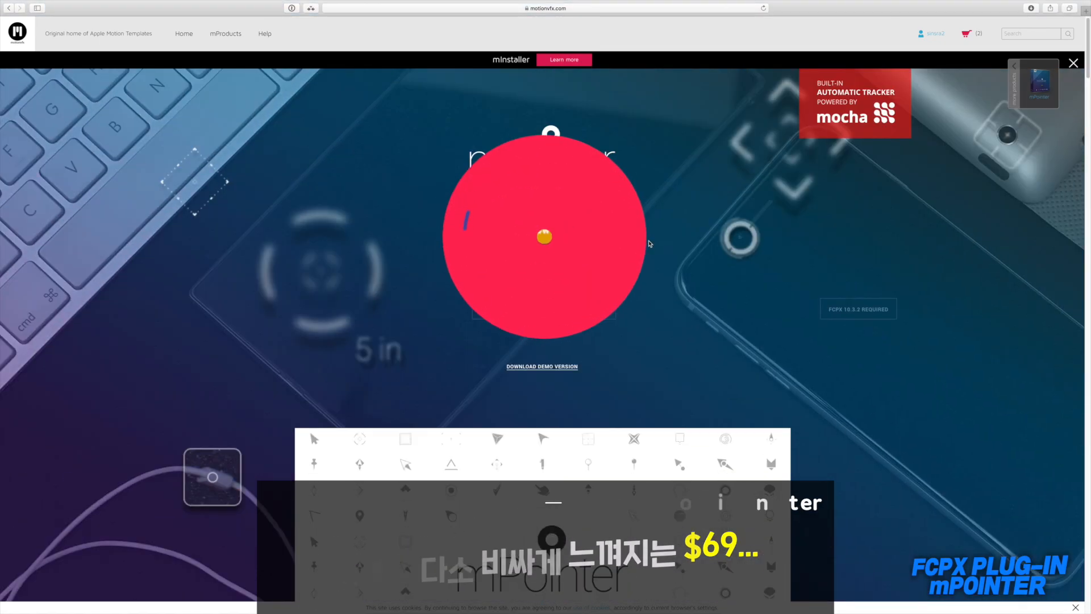
pyautogui.scroll(-3, 650, 243)
pyautogui.scroll(-1, 653, 243)
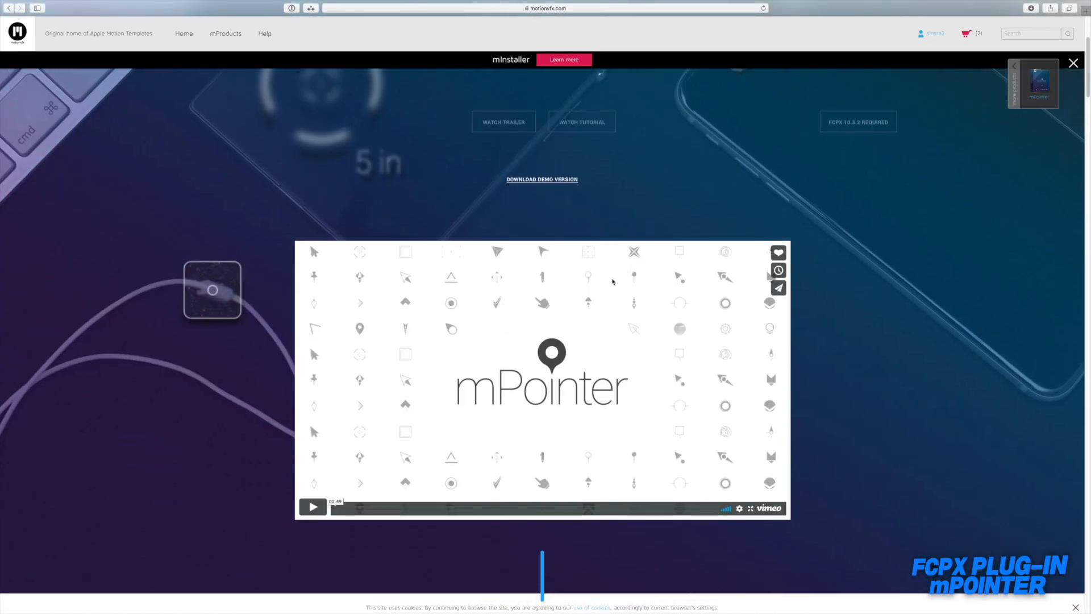
pyautogui.scroll(-1, 563, 359)
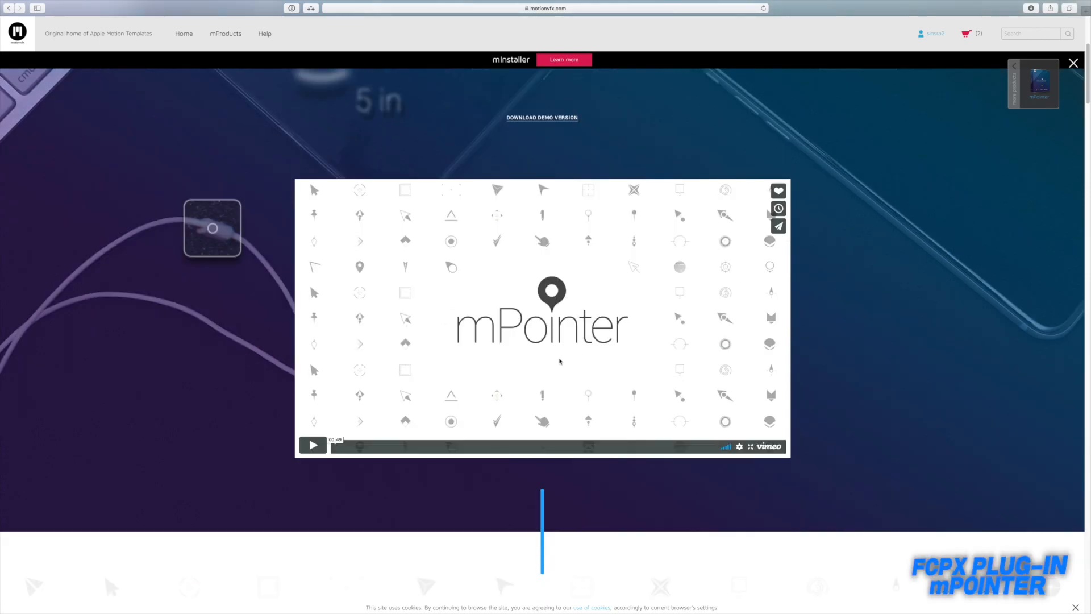
pyautogui.click(312, 445)
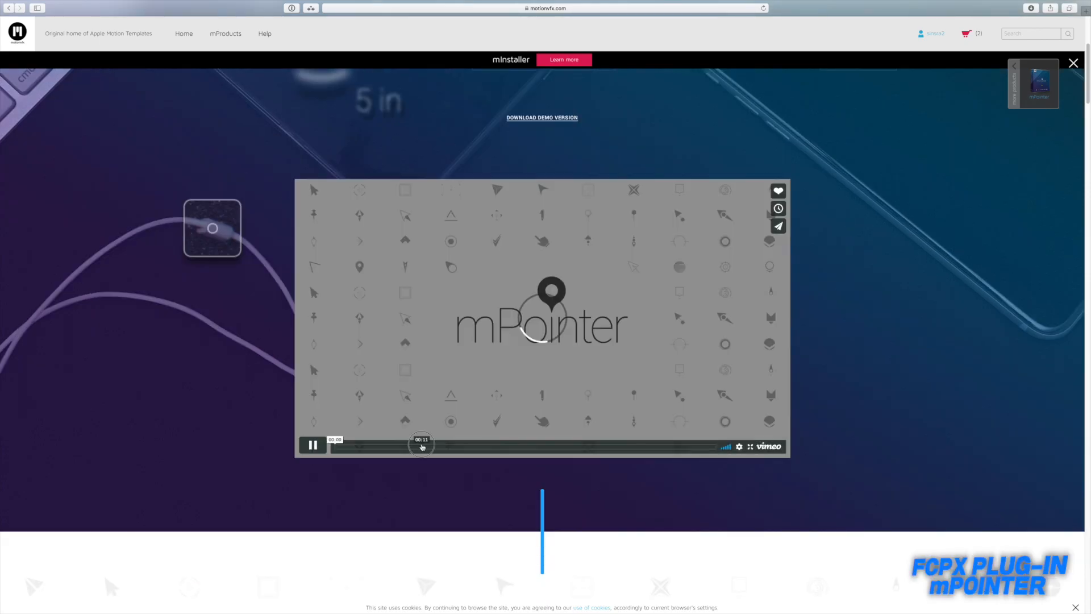
pyautogui.click(713, 448)
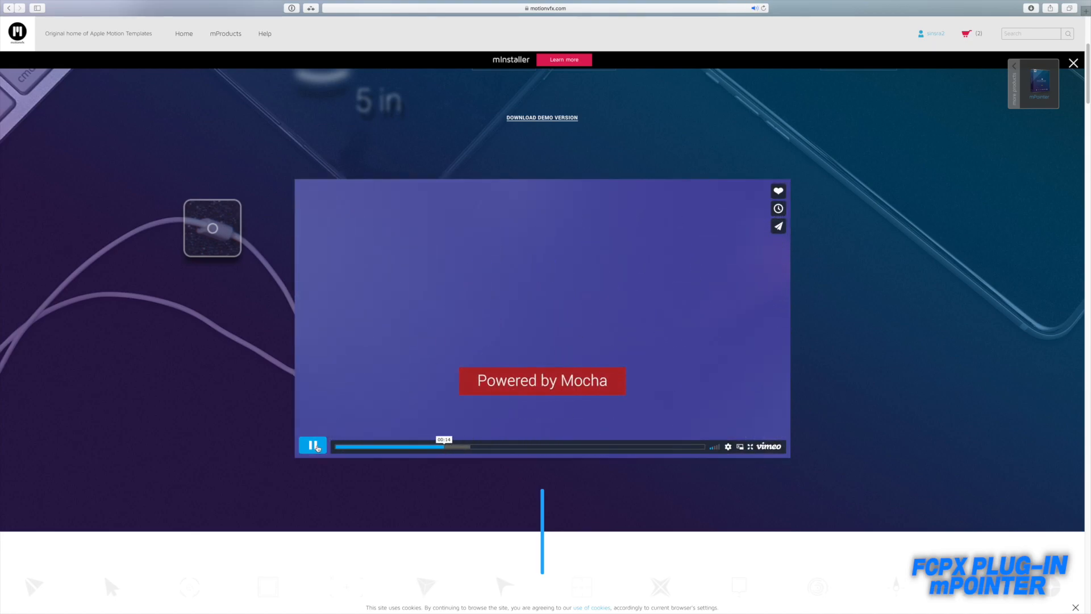
pyautogui.click(315, 446)
# Step: Read the mPointer feature sections on pointer elements, categories, Mocha-powered tracking and universal stylization
pyautogui.scroll(-10, 572, 445)
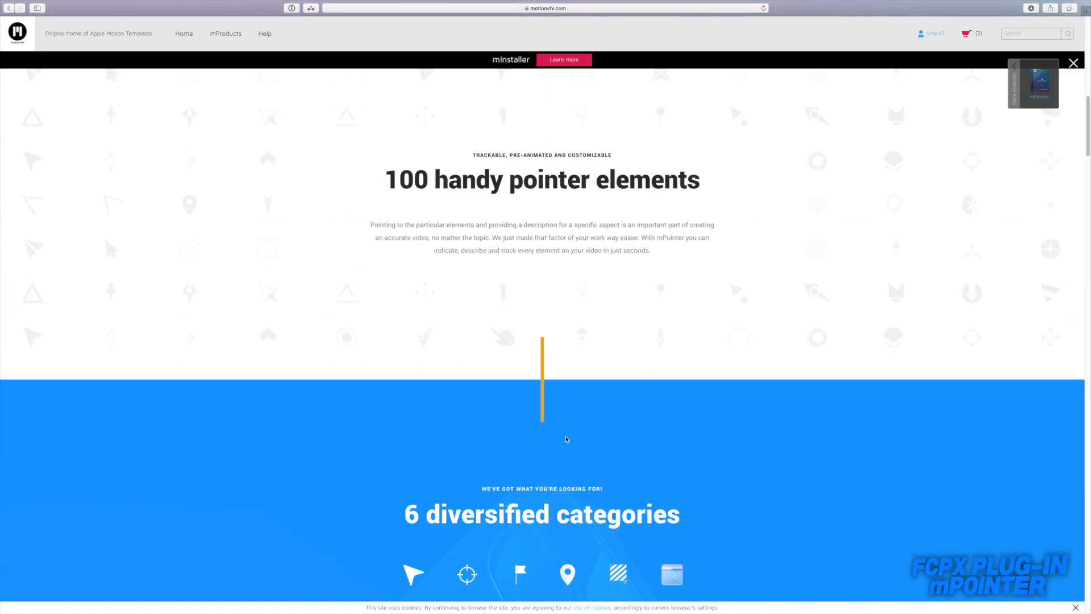
pyautogui.scroll(-7, 628, 425)
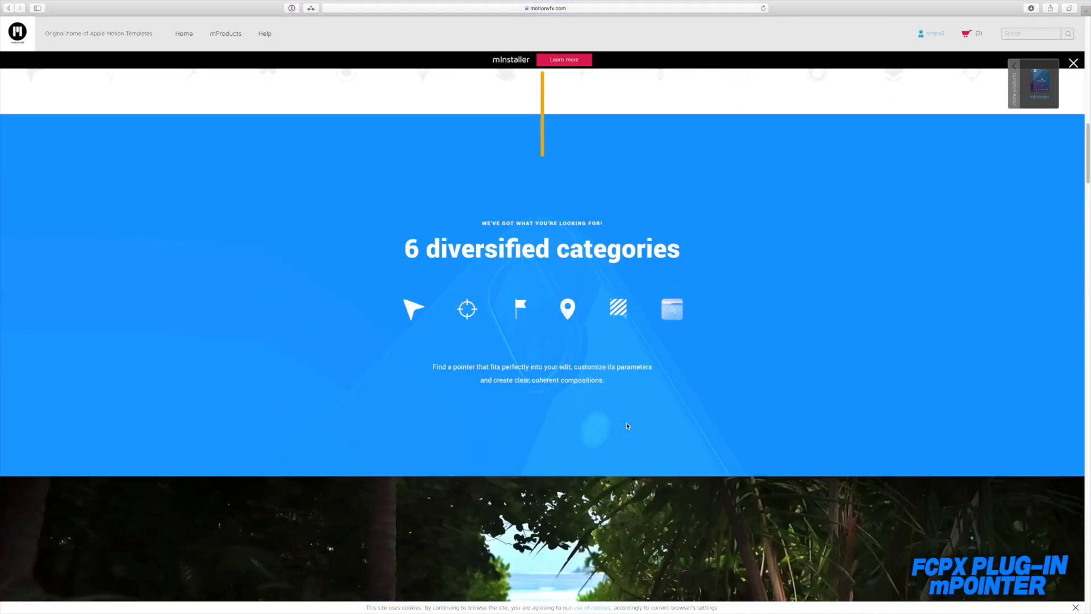
pyautogui.scroll(-8, 627, 425)
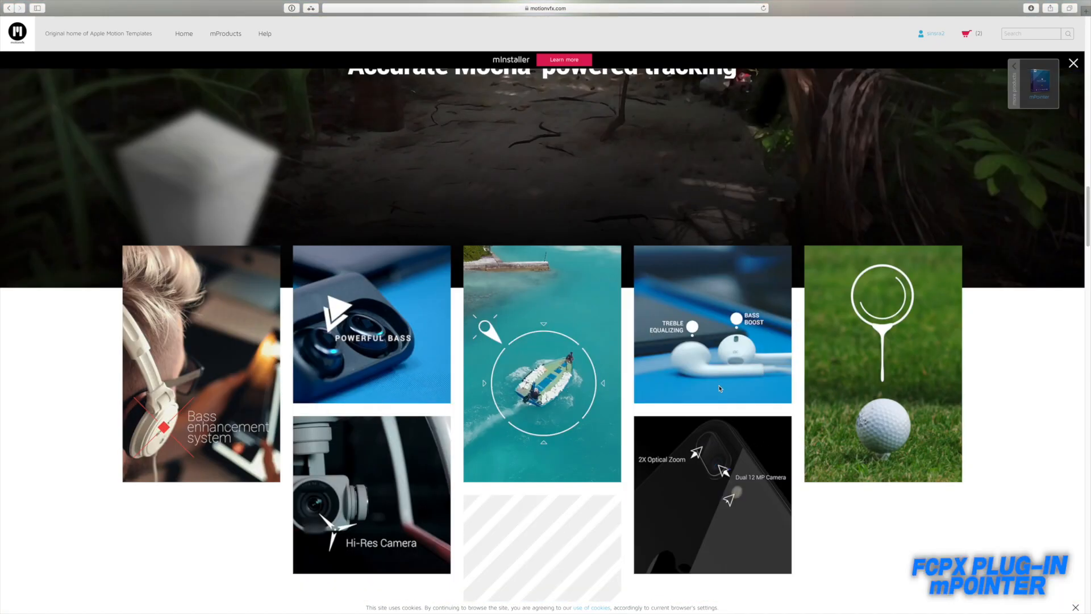
pyautogui.scroll(-17, 753, 392)
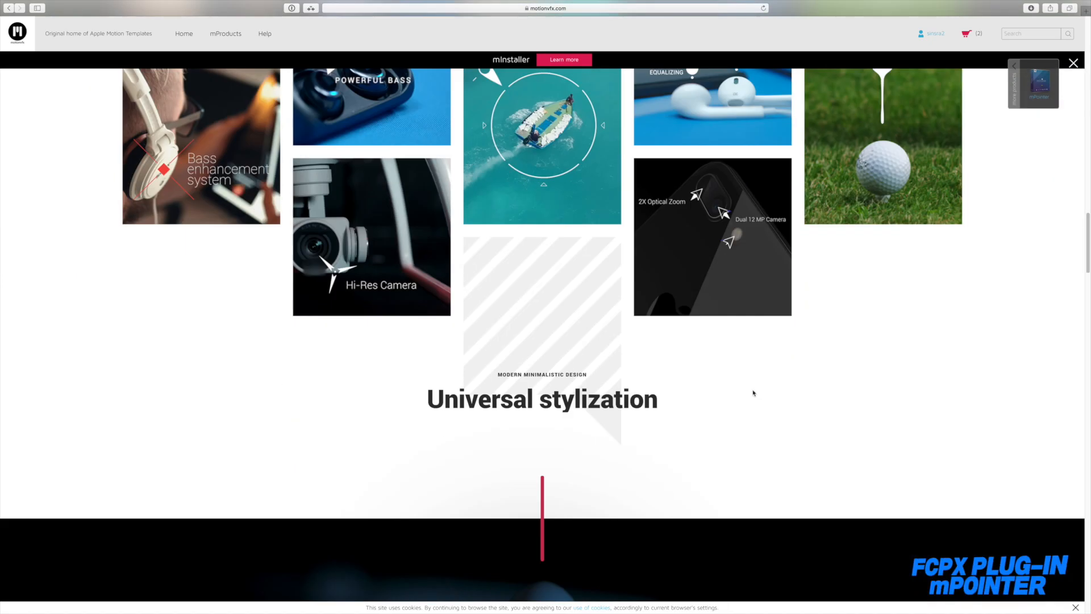
# Step: Examine the mPointer previews for Arrows, Crosshair, Miscellaneous, Pointer, Square and Zoom, and the product details below them
pyautogui.scroll(-2, 703, 387)
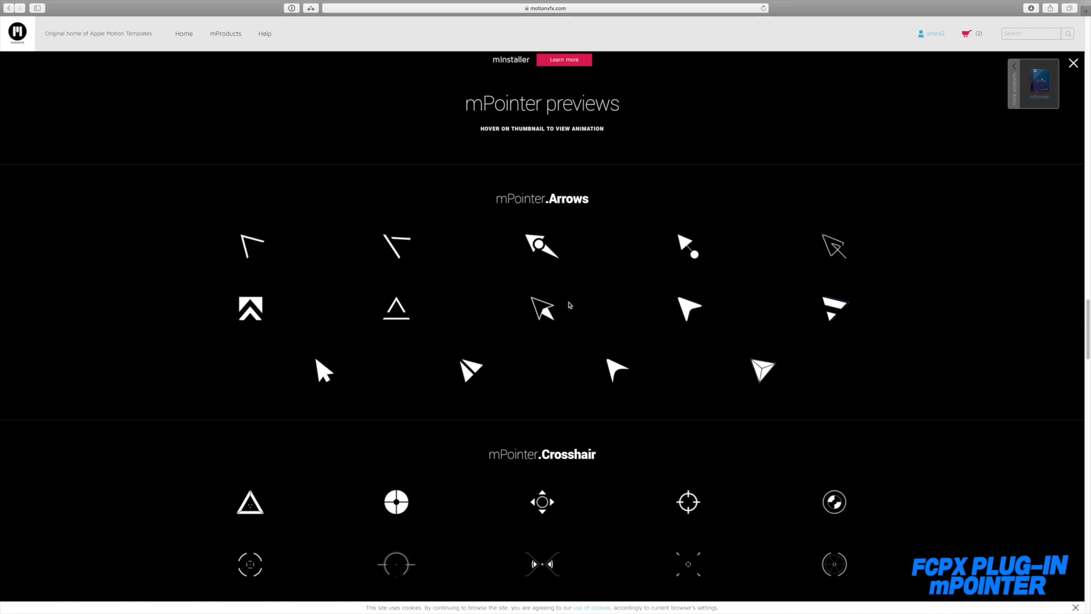
pyautogui.scroll(-5, 568, 304)
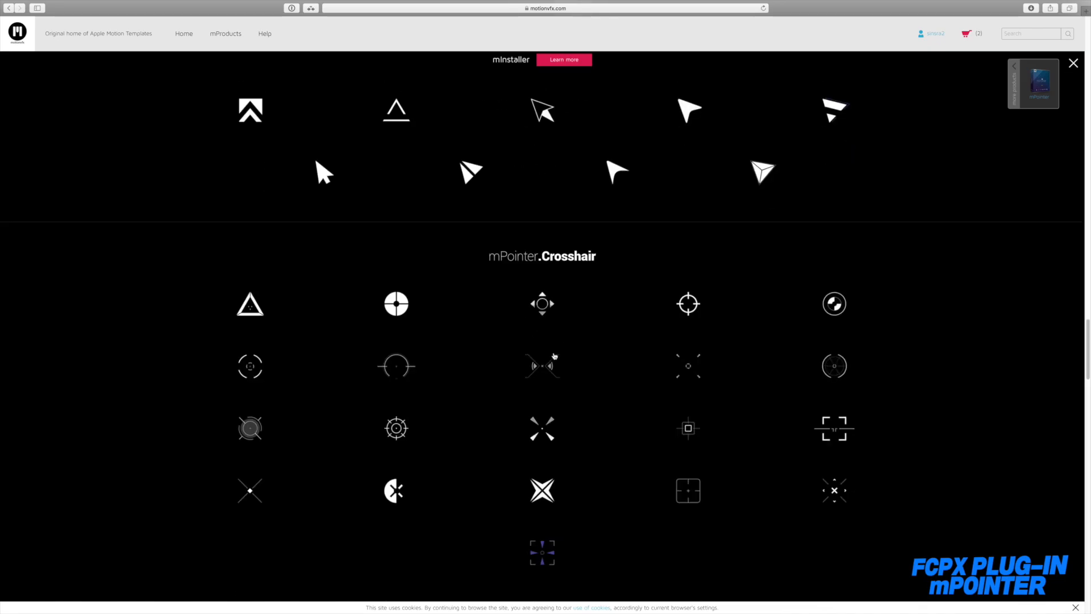
pyautogui.scroll(-1, 595, 348)
pyautogui.scroll(-4, 596, 348)
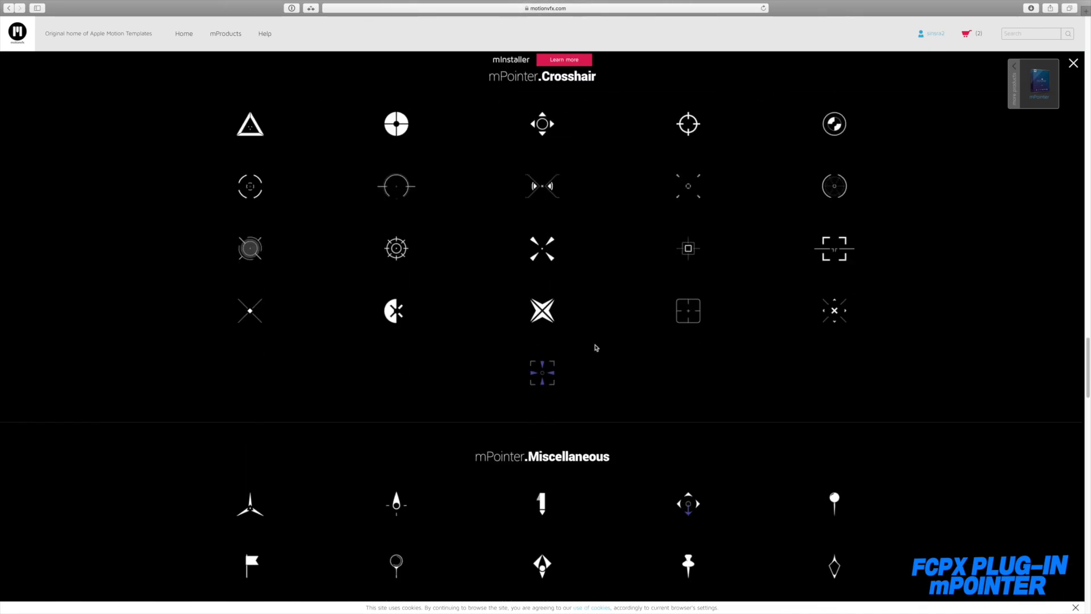
pyautogui.scroll(-3, 550, 173)
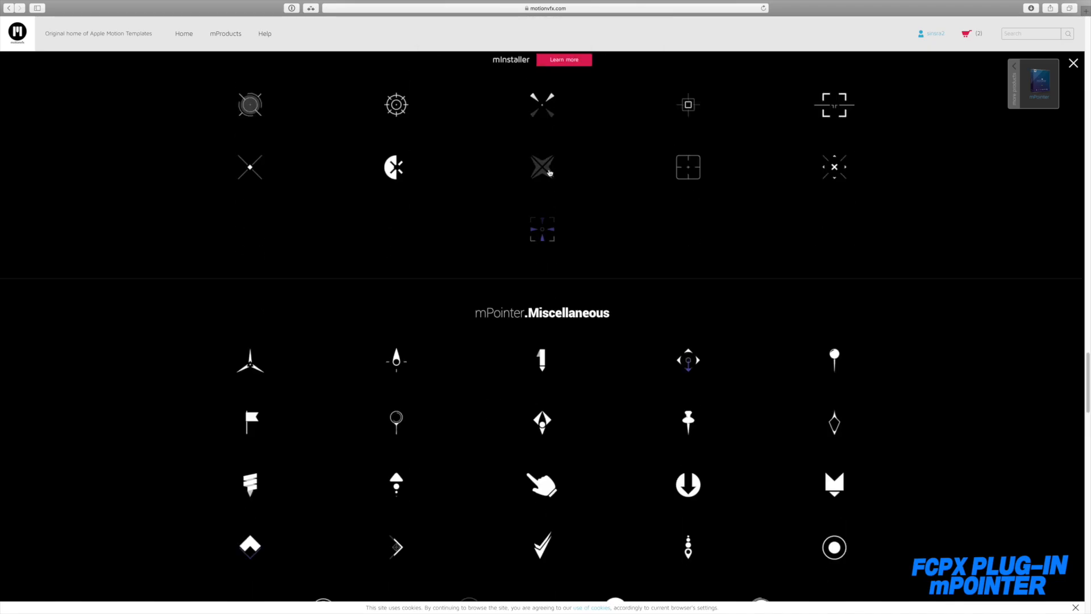
pyautogui.scroll(-8, 549, 172)
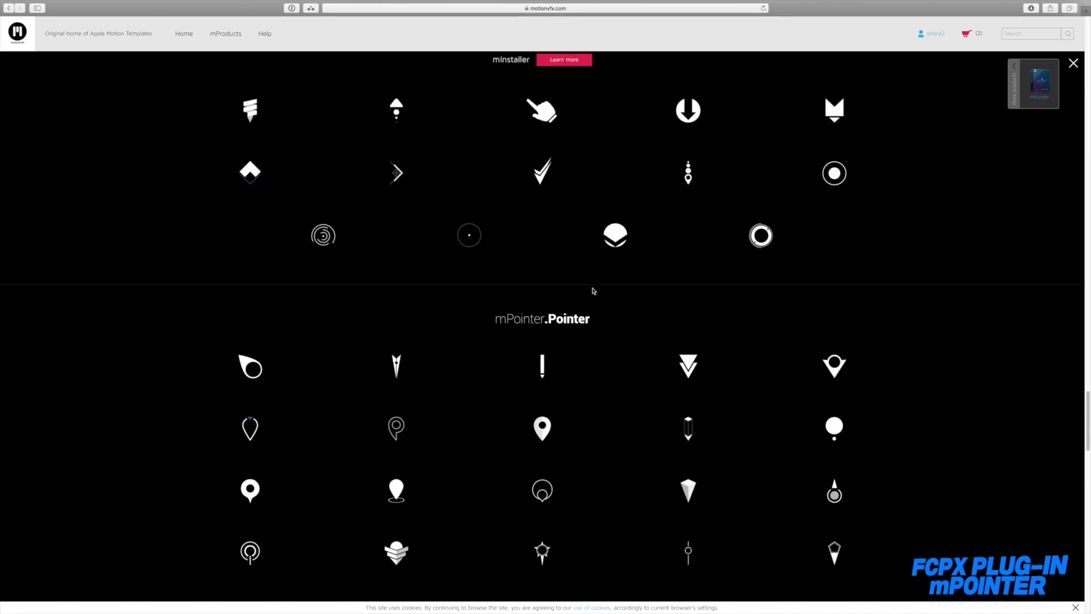
pyautogui.scroll(-2, 594, 289)
pyautogui.scroll(8, 594, 288)
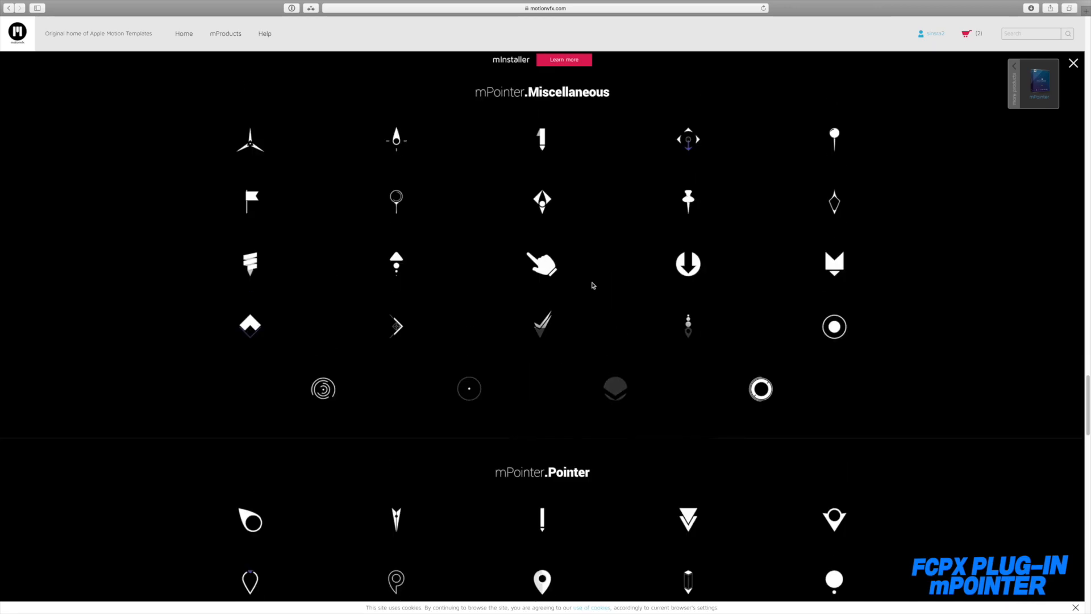
pyautogui.scroll(6, 593, 284)
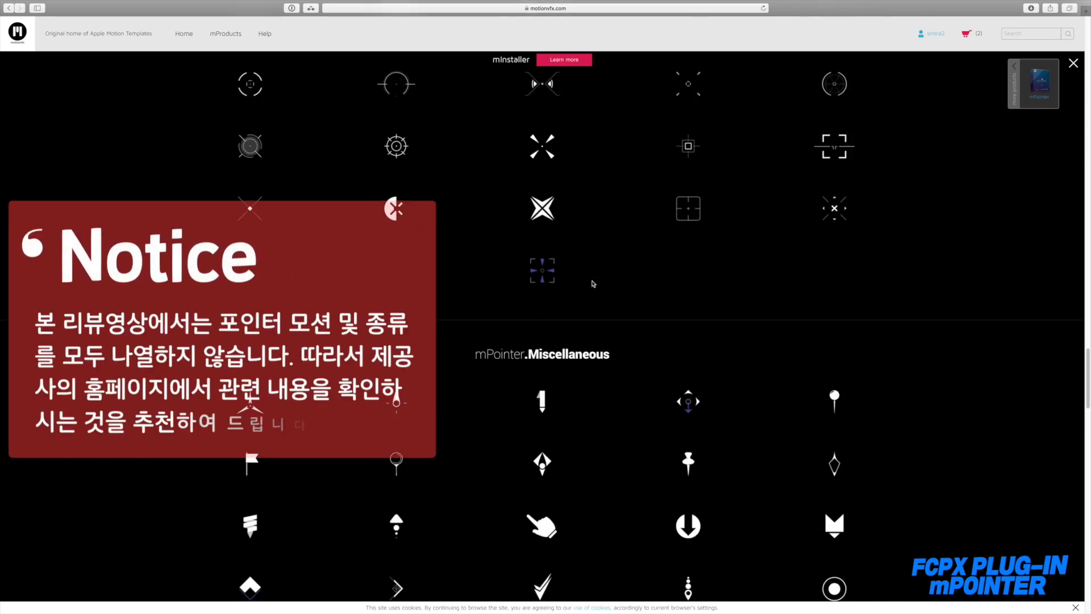
pyautogui.scroll(-3, 589, 282)
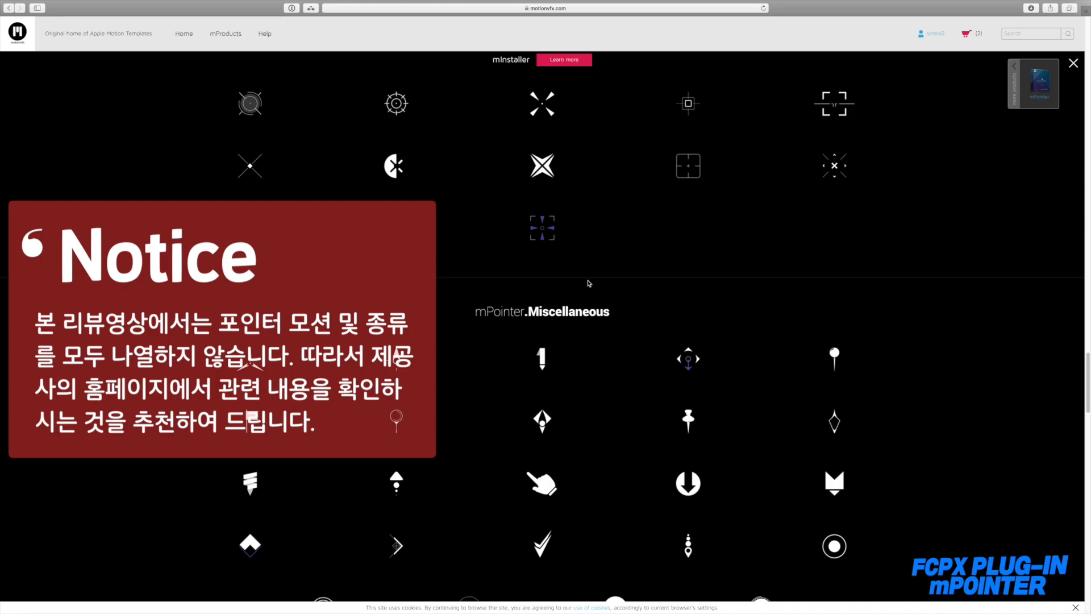
pyautogui.scroll(-3, 589, 291)
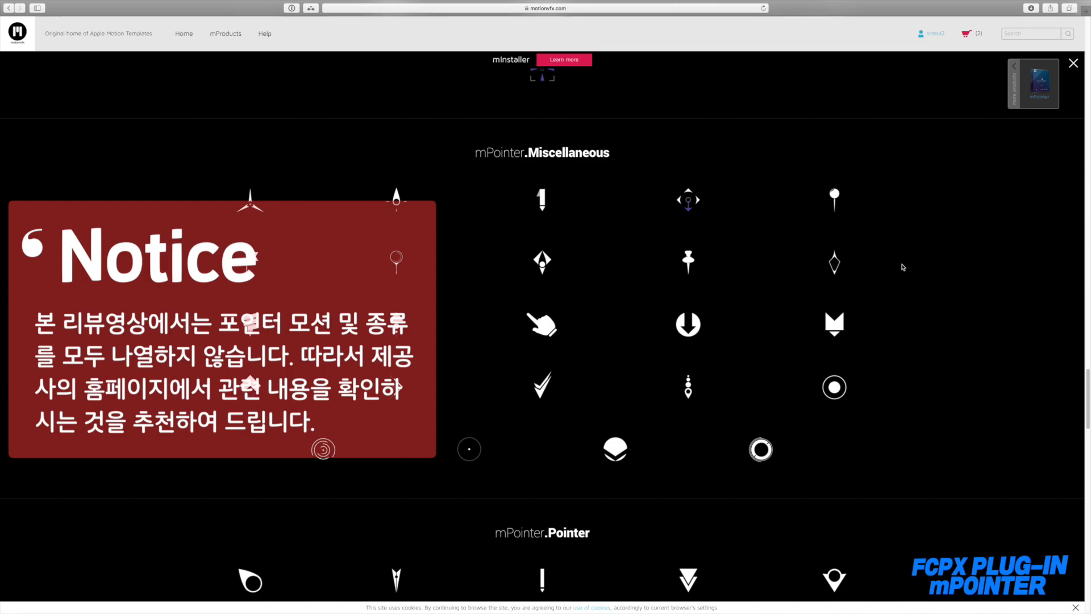
pyautogui.scroll(-3, 903, 267)
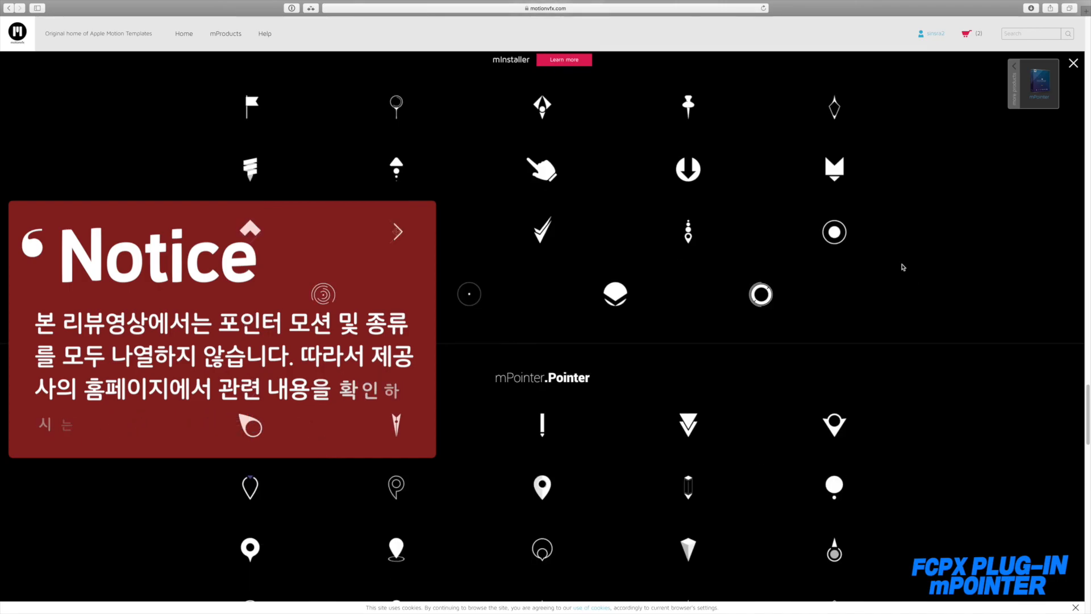
pyautogui.scroll(-5, 902, 267)
pyautogui.scroll(-6, 903, 267)
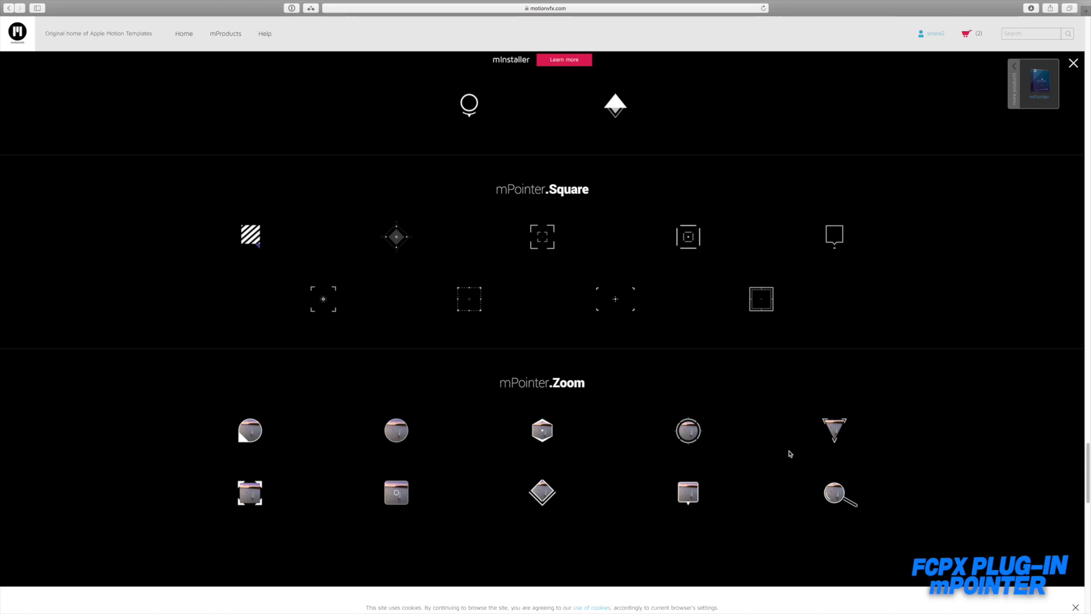
pyautogui.scroll(-15, 787, 453)
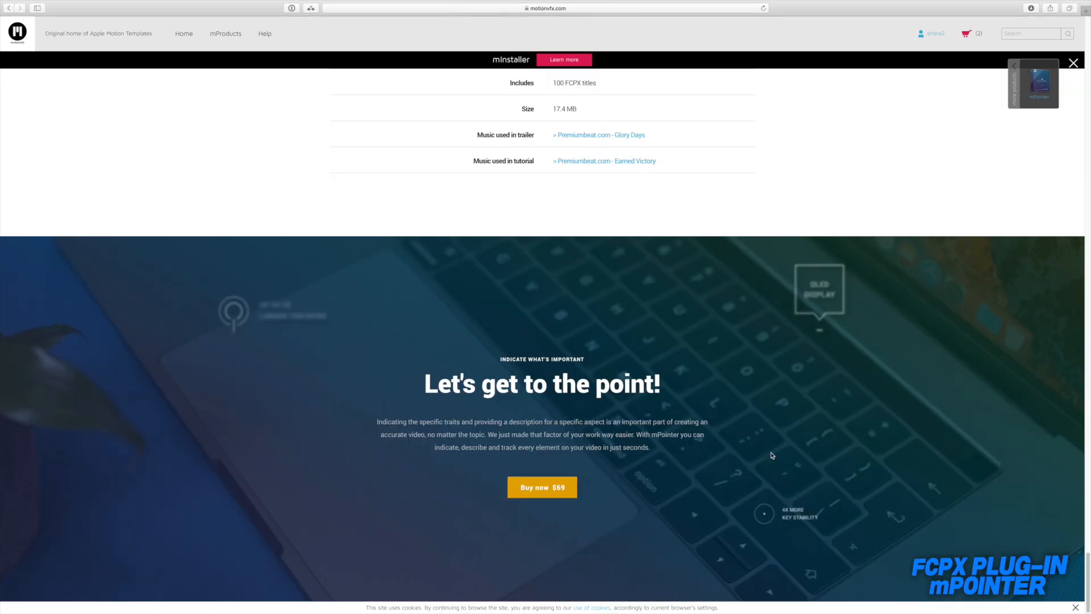
pyautogui.scroll(20, 771, 454)
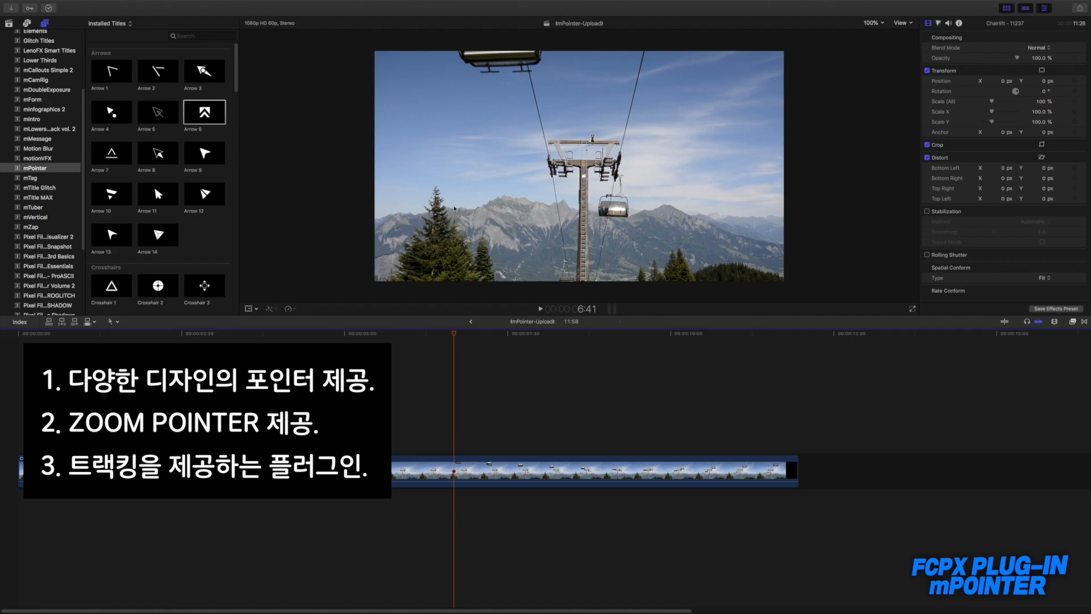
# Step: In Final Cut Pro, place the mPointer Arrow 1 title above the chairlift clip from 1:15 and move the playhead to 3:36
pyautogui.scroll(-10, 240, 140)
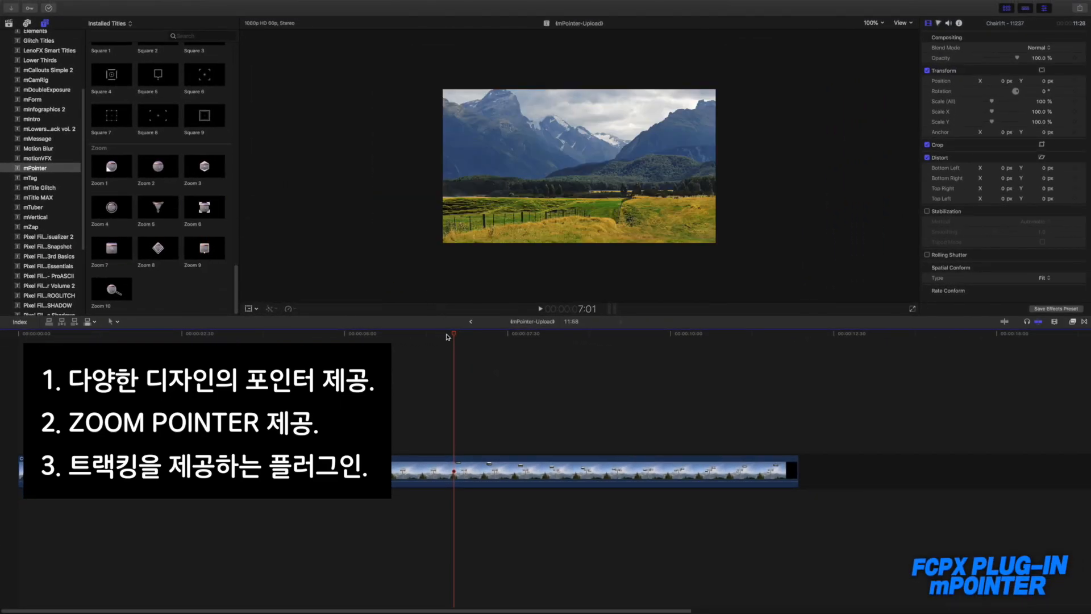
pyautogui.click(183, 335)
pyautogui.moveTo(183, 341); pyautogui.dragTo(181, 340)
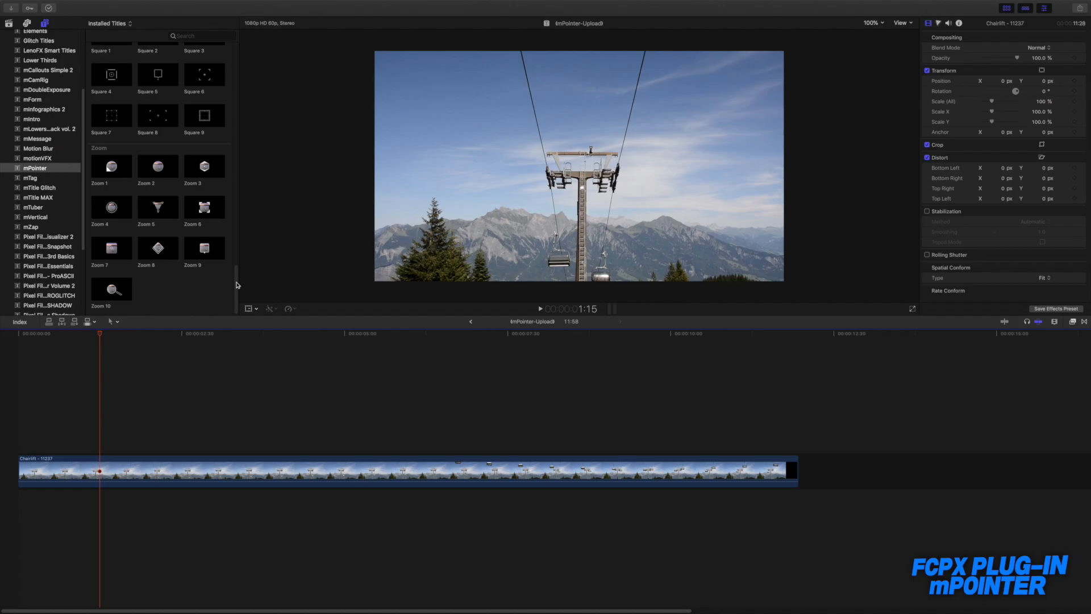
pyautogui.moveTo(238, 285); pyautogui.dragTo(238, 60)
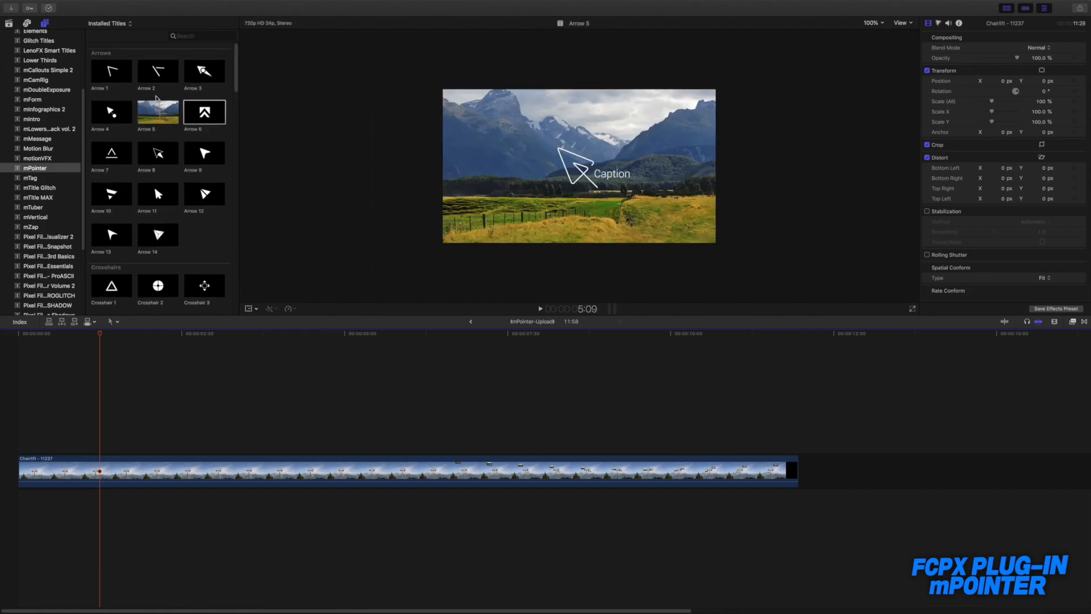
pyautogui.moveTo(111, 71); pyautogui.dragTo(110, 428)
pyautogui.moveTo(101, 336); pyautogui.dragTo(254, 351)
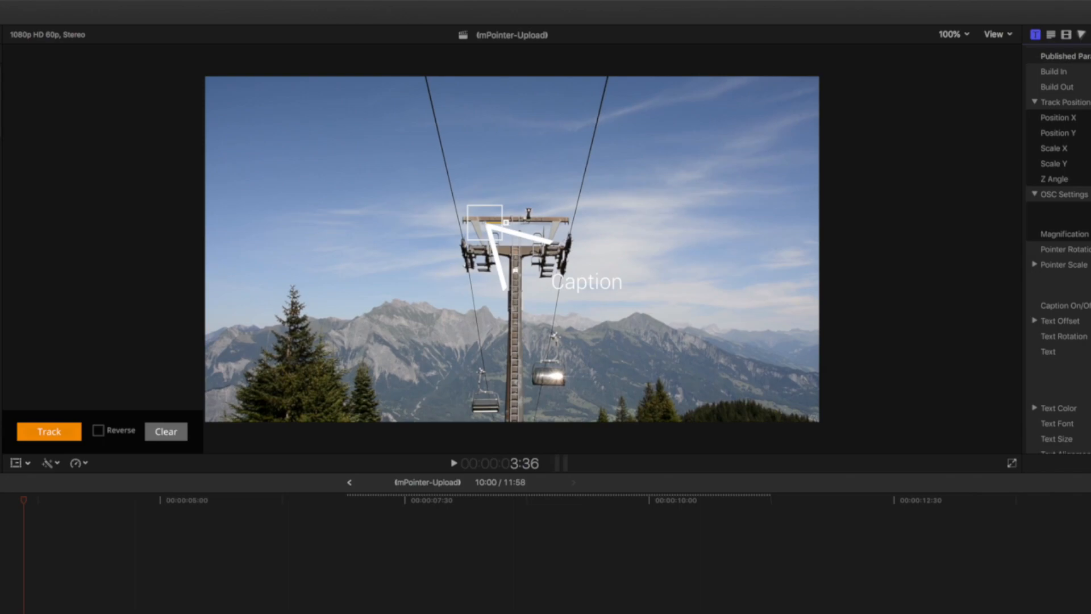
# Step: Set the Arrow 1 caption to "케이블카" in a heavy font with black text
pyautogui.write('캐')
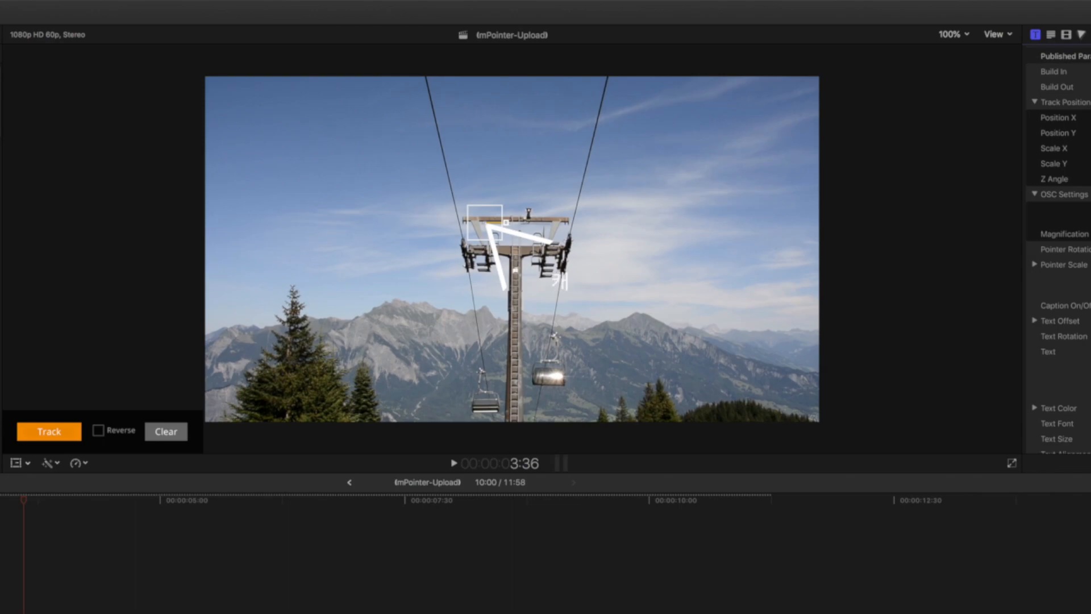
pyautogui.write('이블카')
pyautogui.scroll(-2, 1059, 251)
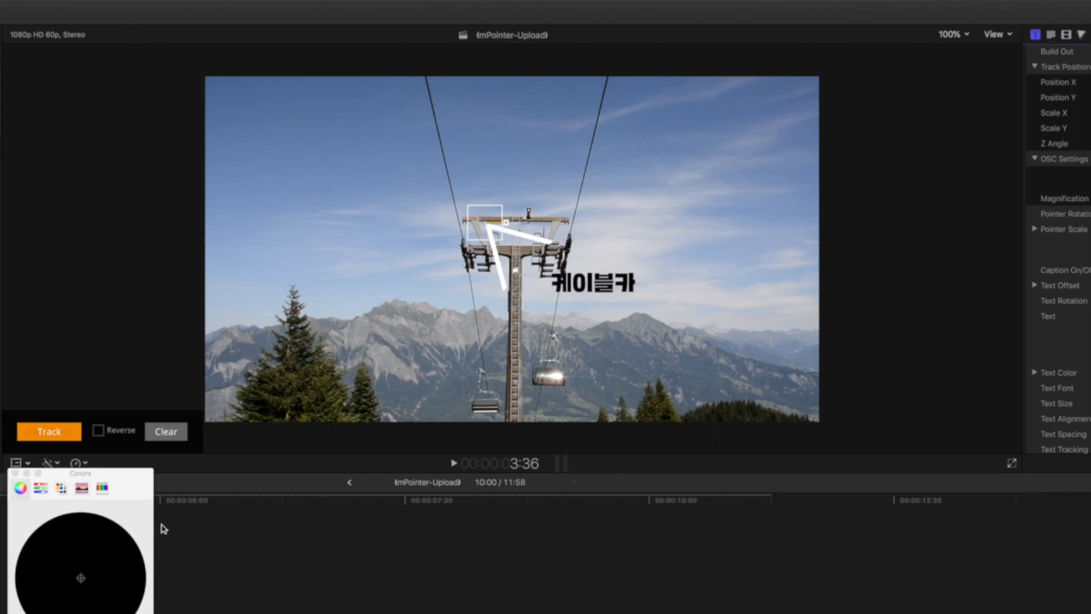
pyautogui.click(15, 472)
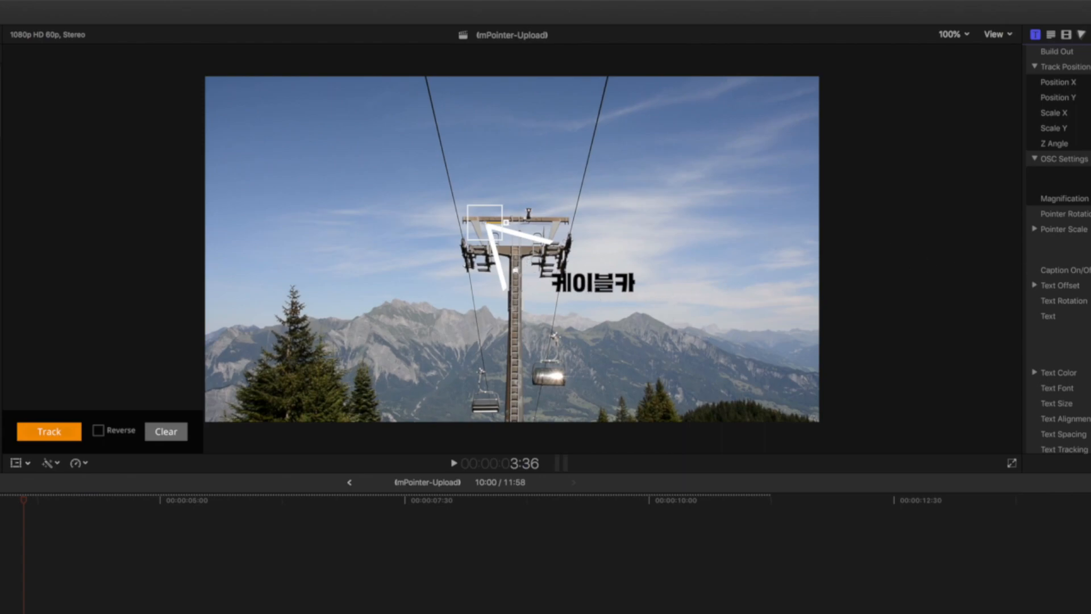
# Step: Raise the "케이블카" caption beside the Arrow 1 pointer using its text offset
pyautogui.moveTo(1090, 286)
pyautogui.mouseDown()
pyautogui.moveTo(1090, 296)
pyautogui.moveTo(1090, 261)
pyautogui.moveTo(1089, 291)
pyautogui.mouseUp()
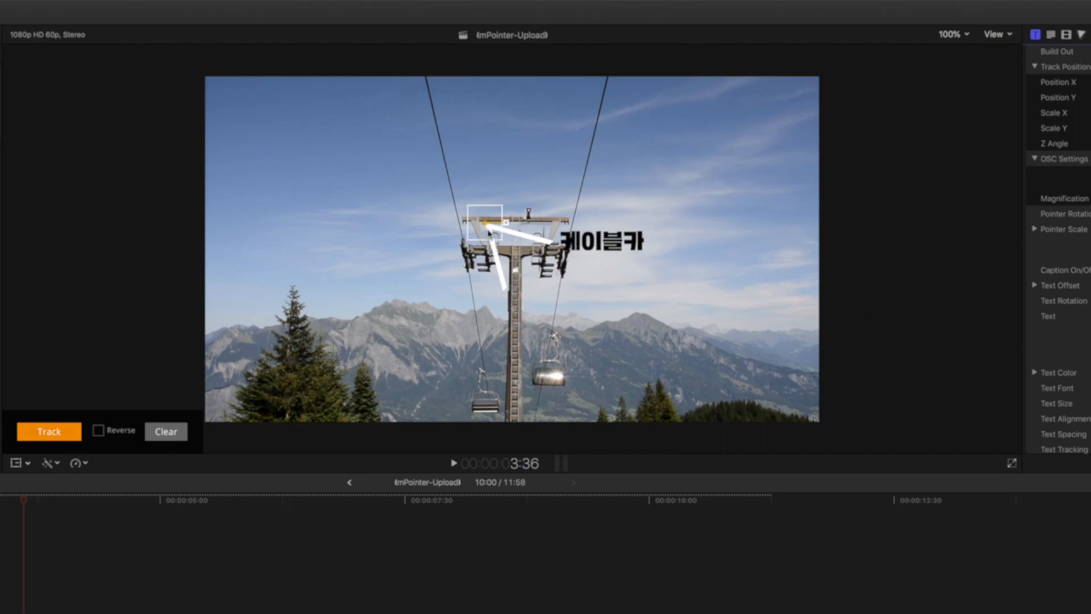
pyautogui.scroll(2, 1059, 250)
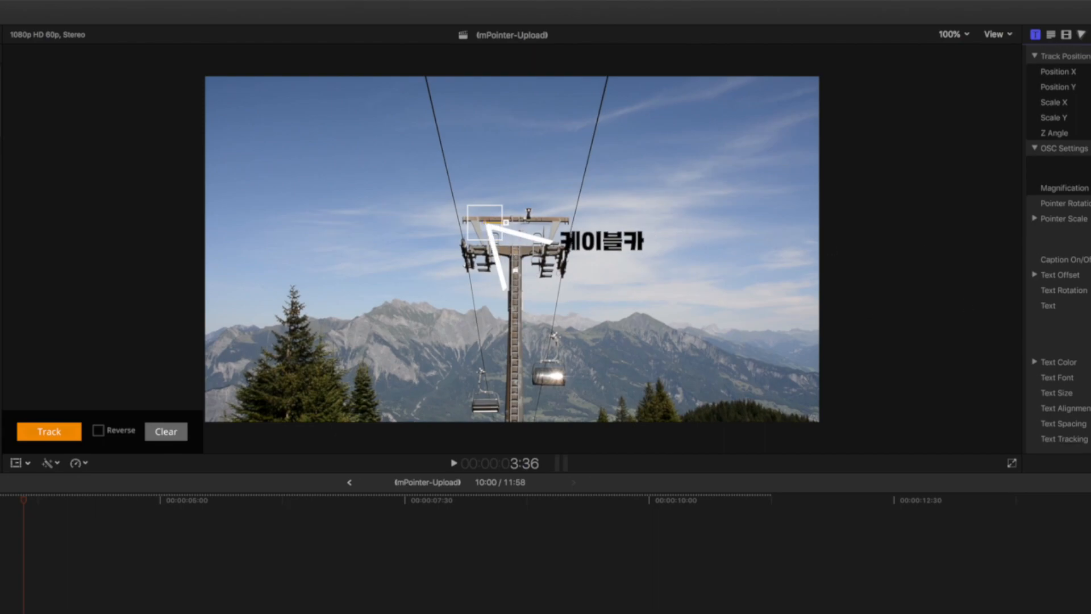
pyautogui.scroll(-10, 1059, 250)
pyautogui.scroll(11, 1059, 250)
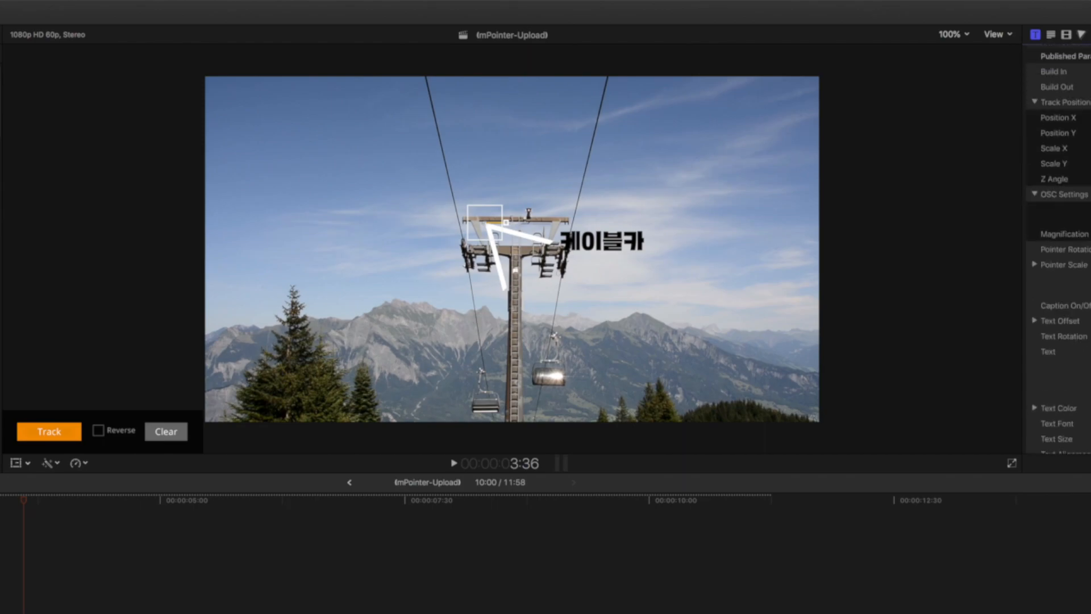
# Step: Adjust the Arrow 1 pointer scale and set its main color to red
pyautogui.moveTo(1090, 235); pyautogui.dragTo(1084, 234)
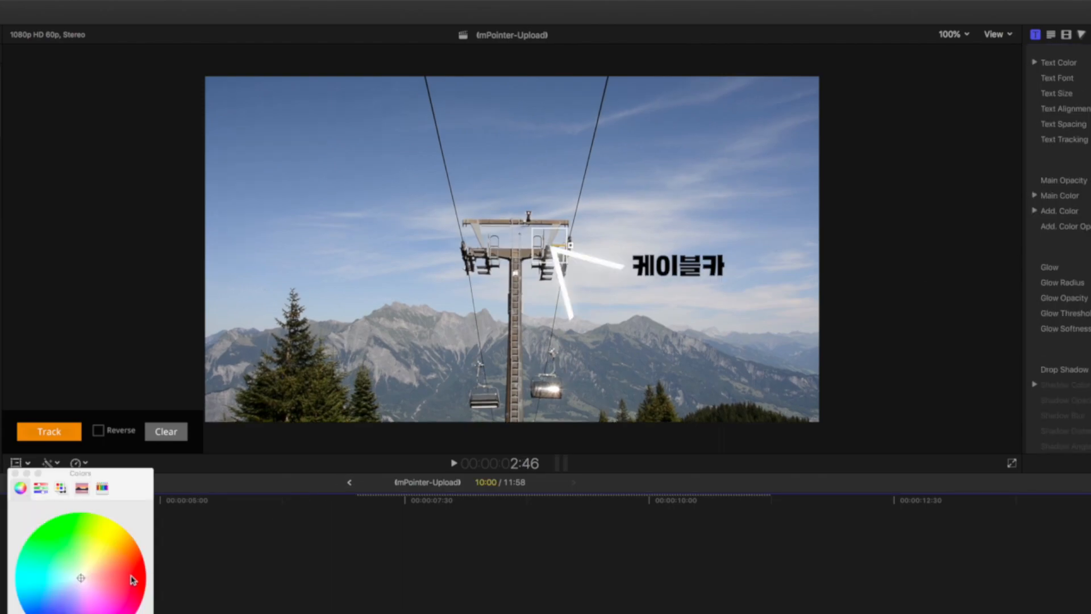
pyautogui.moveTo(134, 579); pyautogui.dragTo(155, 569)
pyautogui.click(15, 474)
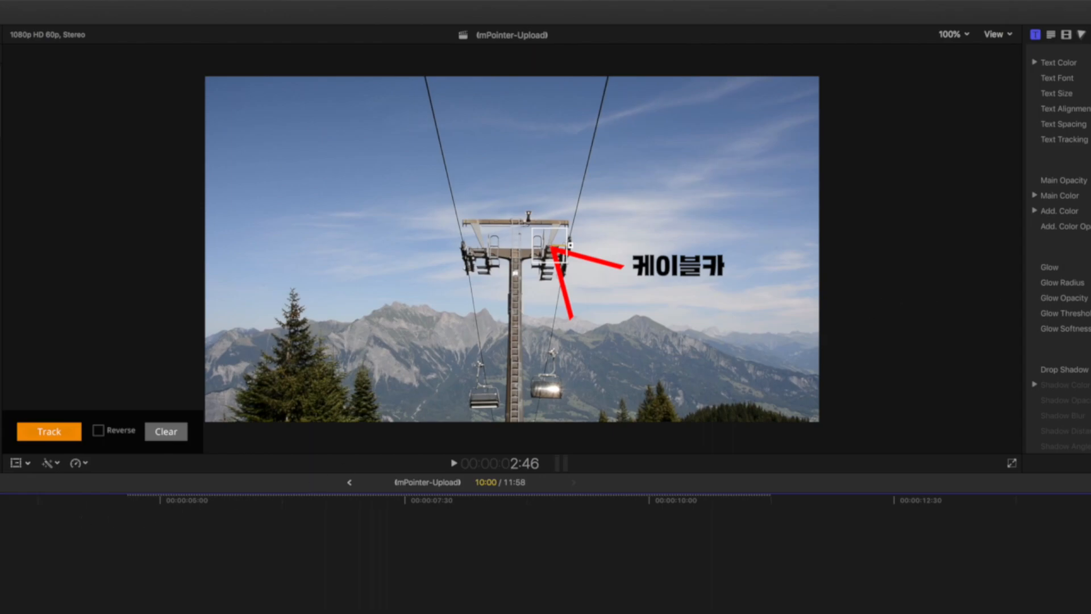
# Step: Step the playhead back to 1:38 in the arrow's intro animation and set the pointer's additional color to black
pyautogui.press('Left')
pyautogui.press('Left')
pyautogui.press('Left')
pyautogui.press('Left')
pyautogui.press('Left')
pyautogui.press('Left')
pyautogui.press('Left')
pyautogui.press('Left')
pyautogui.press('Left')
pyautogui.press('Left')
pyautogui.press('Left')
pyautogui.press('Left')
pyautogui.press('Left')
pyautogui.press('Left')
pyautogui.press('Left')
pyautogui.press('Left')
pyautogui.press('Left')
pyautogui.press('Left')
pyautogui.press('Left')
pyautogui.press('Left')
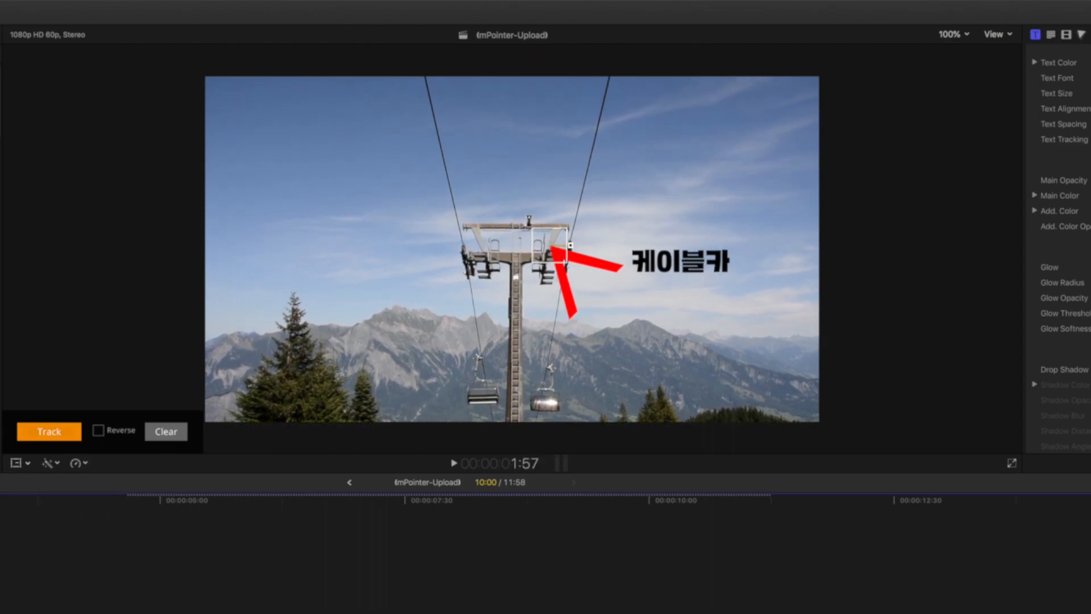
pyautogui.press('Left')
pyautogui.press('Left')
pyautogui.press('Left')
pyautogui.press('Left')
pyautogui.press('Left')
pyautogui.press('Left')
pyautogui.press('Left')
pyautogui.press('Left')
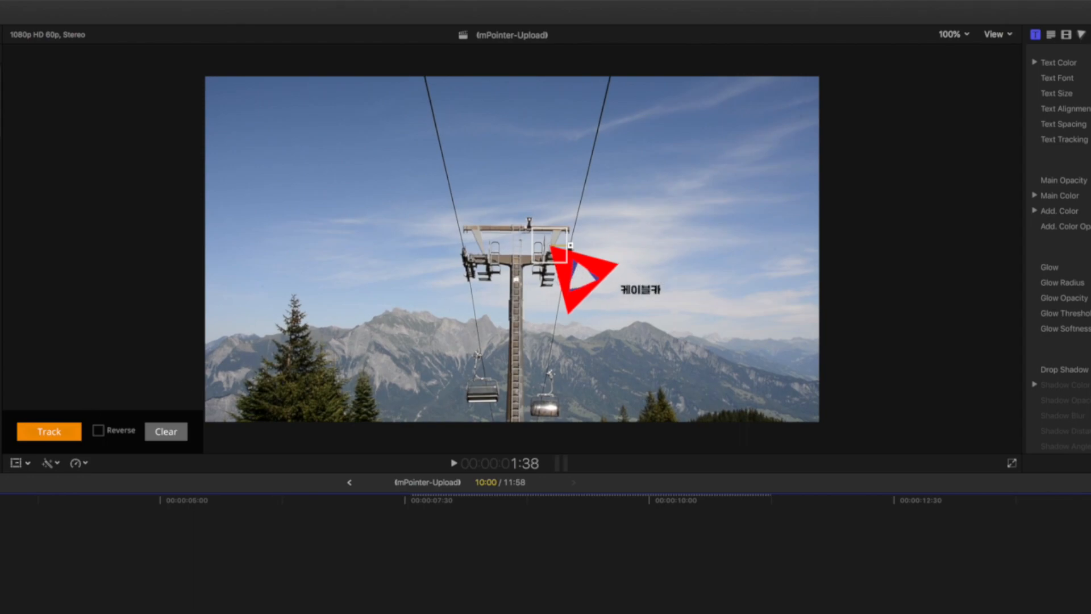
pyautogui.click(1090, 210)
pyautogui.click(127, 579)
pyautogui.moveTo(130, 582); pyautogui.dragTo(124, 527)
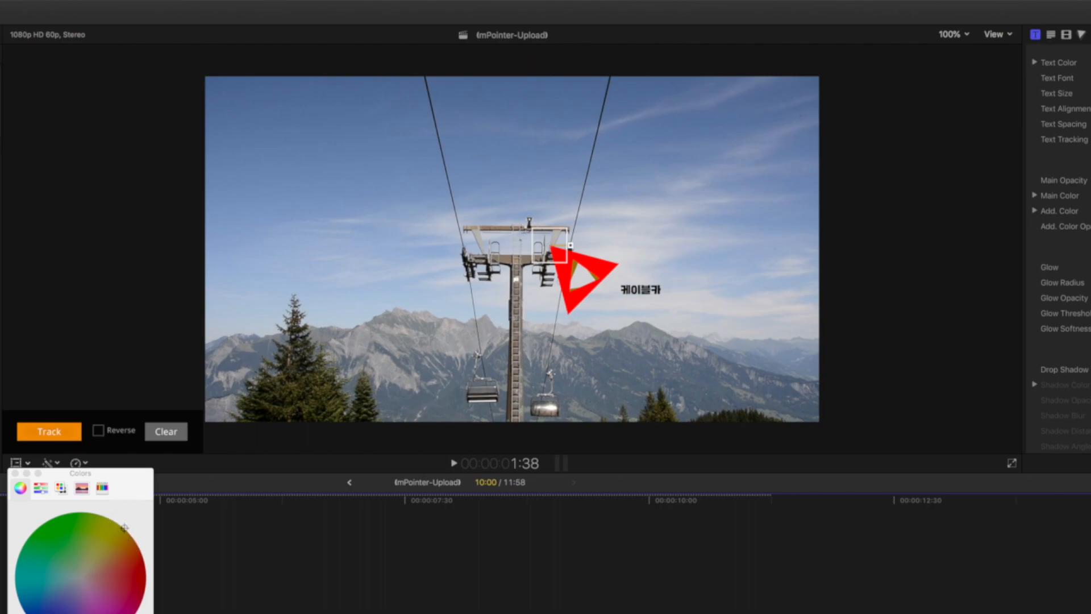
pyautogui.moveTo(94, 613); pyautogui.dragTo(17, 613)
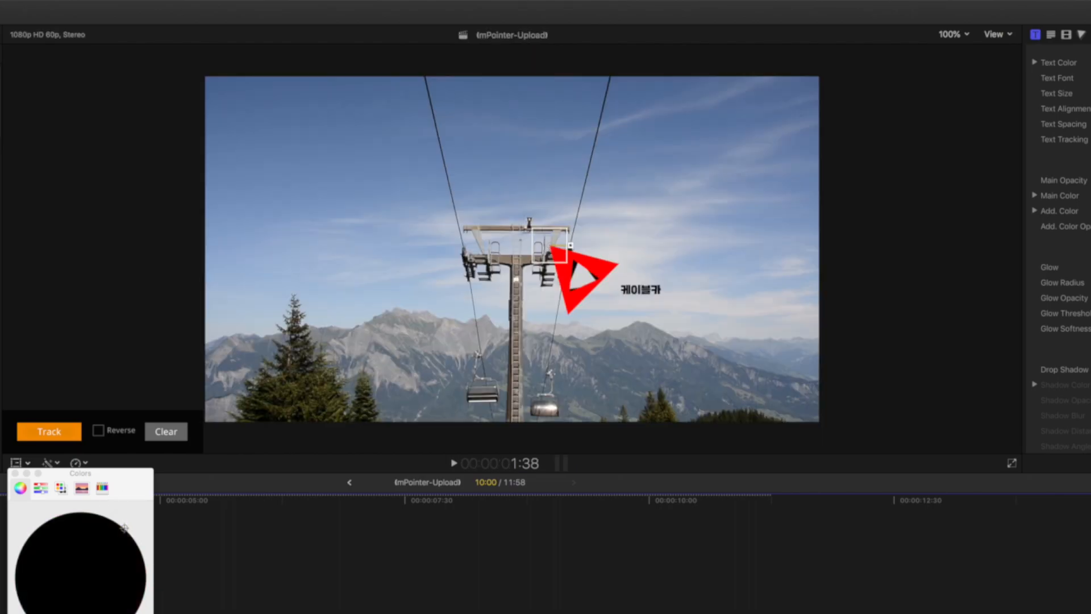
pyautogui.click(15, 473)
# Step: Enable the drop shadow on the Arrow 1 title and play back its intro animation
pyautogui.scroll(-3, 1068, 250)
pyautogui.scroll(5, 1068, 250)
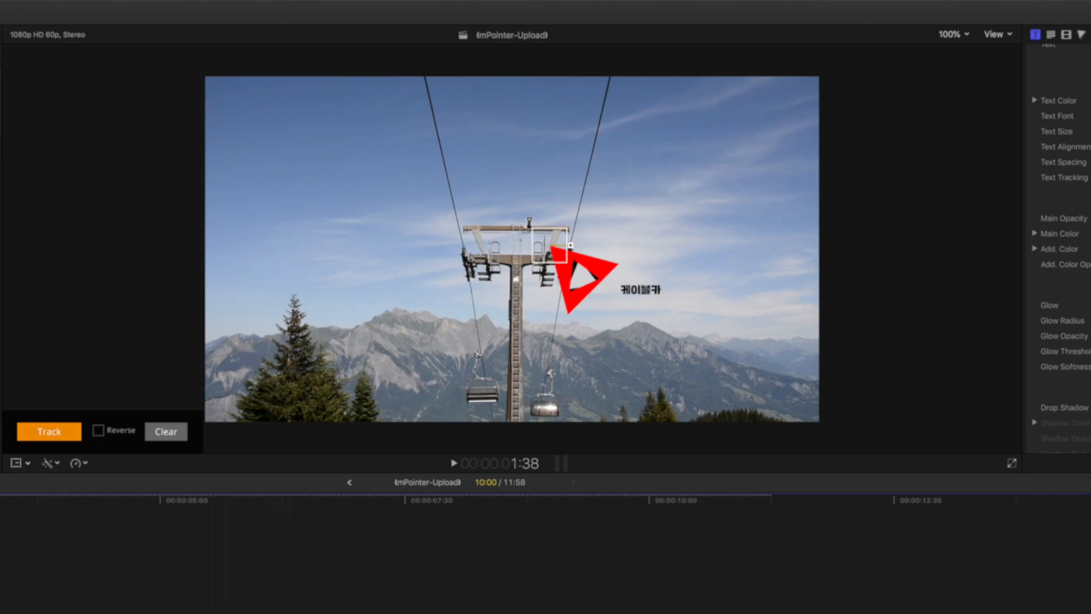
pyautogui.scroll(-3, 1060, 250)
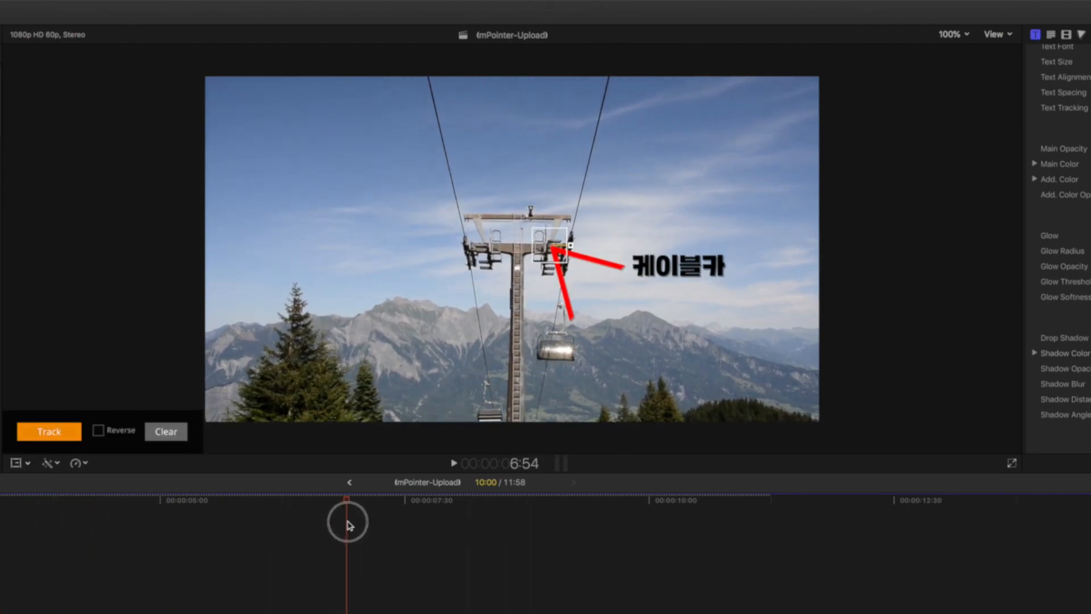
pyautogui.press('space')
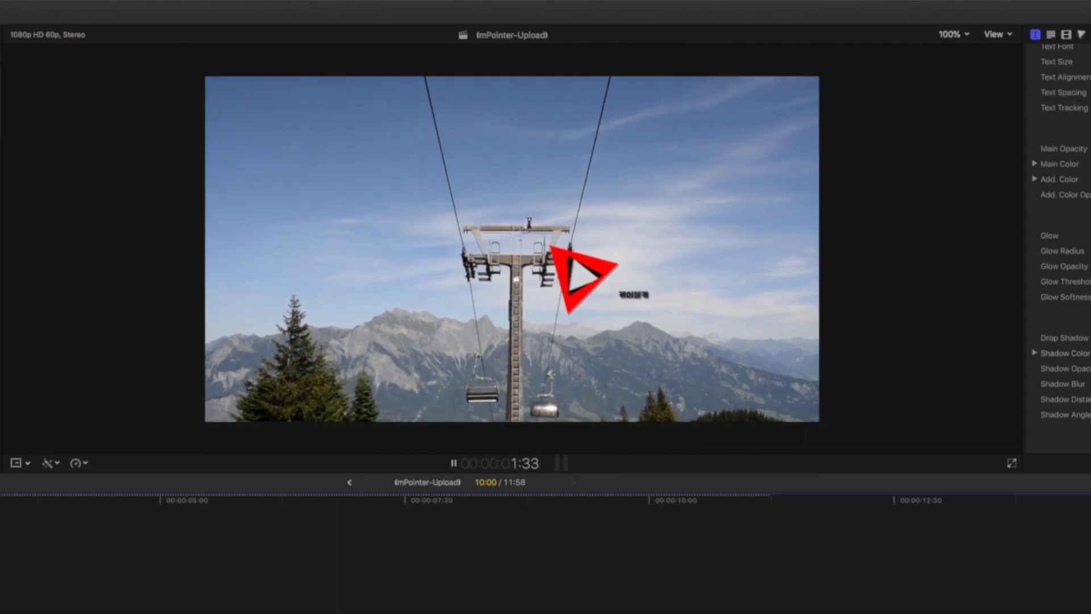
pyautogui.press('space')
pyautogui.scroll(10, 1058, 250)
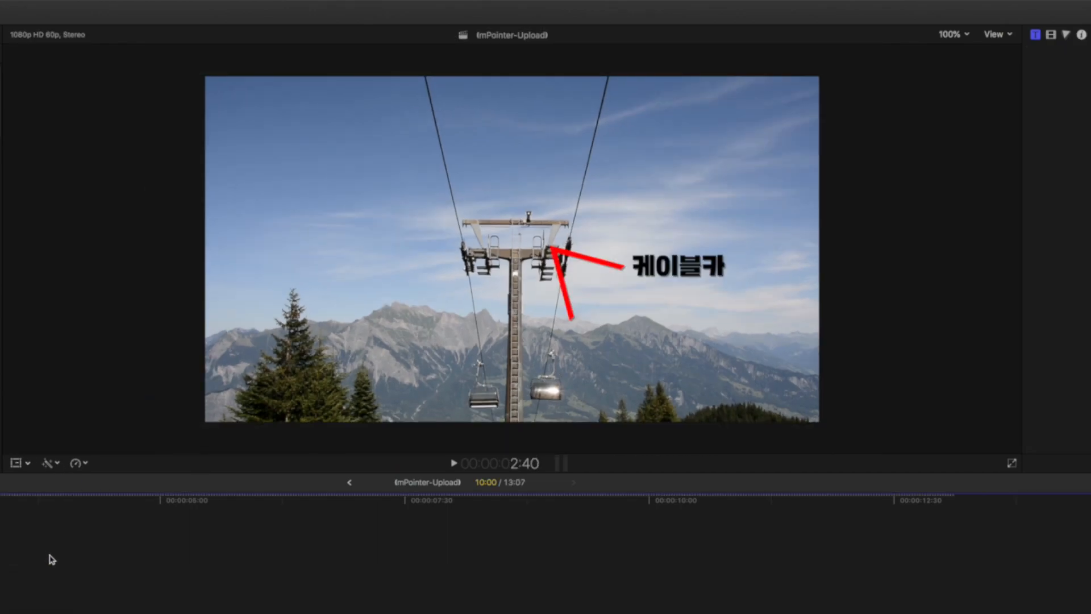
# Step: Color the Crosshair 3 pointer's triangles red and its circle green
pyautogui.click(49, 558)
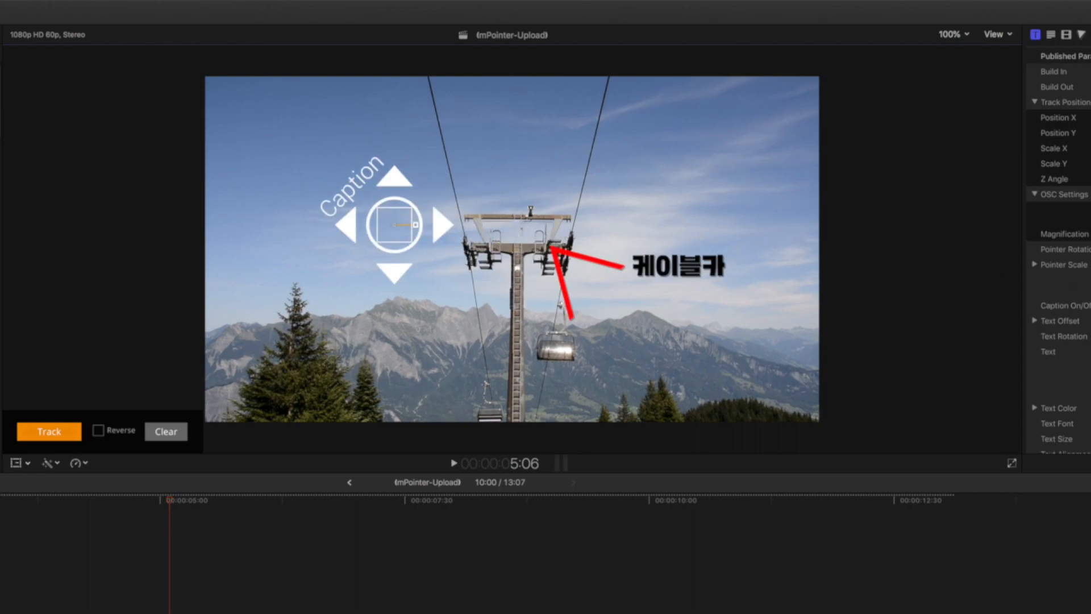
pyautogui.scroll(-3, 1058, 250)
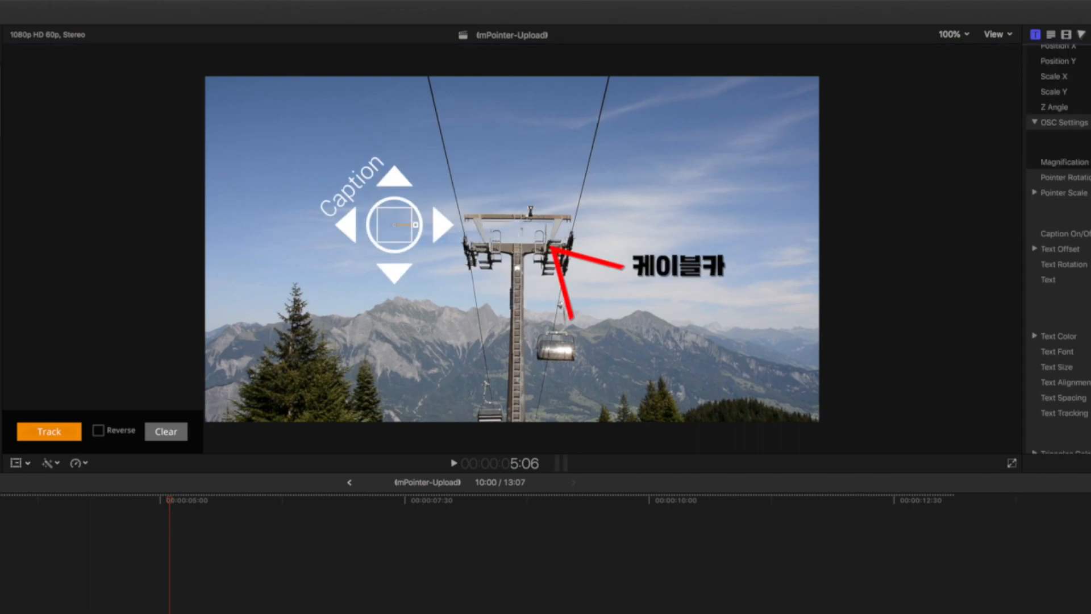
pyautogui.scroll(-9, 1058, 250)
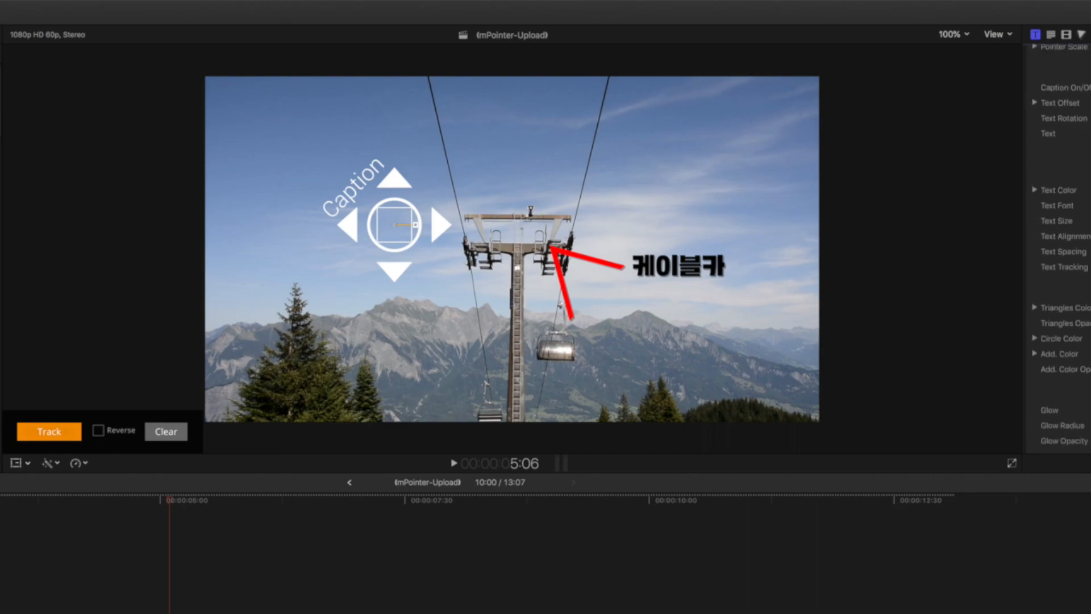
pyautogui.click(1089, 236)
pyautogui.click(150, 581)
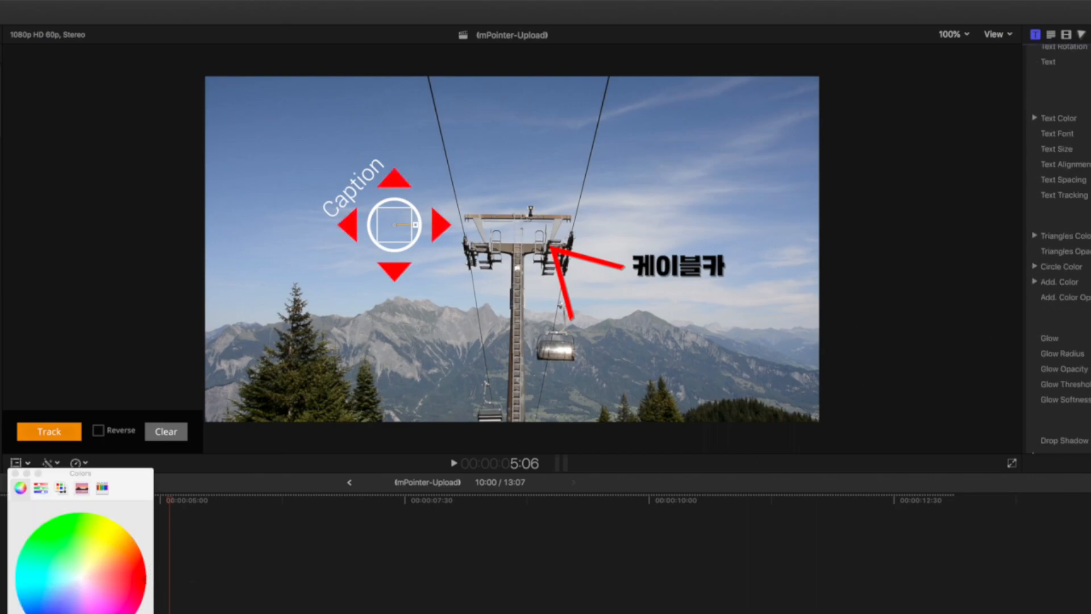
pyautogui.click(1089, 267)
pyautogui.click(50, 528)
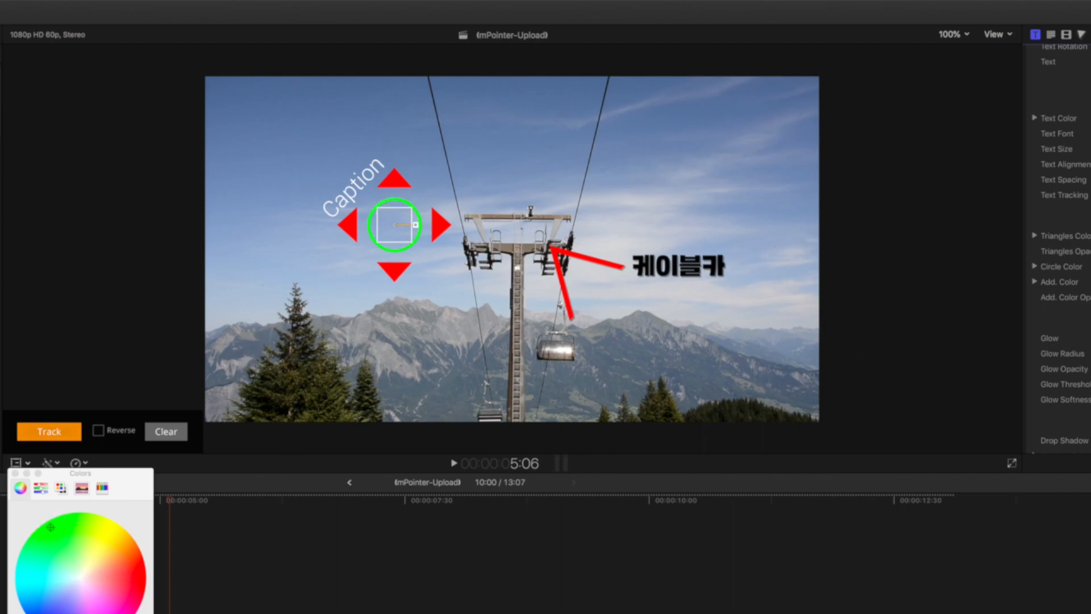
pyautogui.click(15, 473)
# Step: Move the playhead to 3:43 and set the Crosshair 3 pointer's additional color to bright green
pyautogui.moveTo(176, 502); pyautogui.dragTo(35, 509)
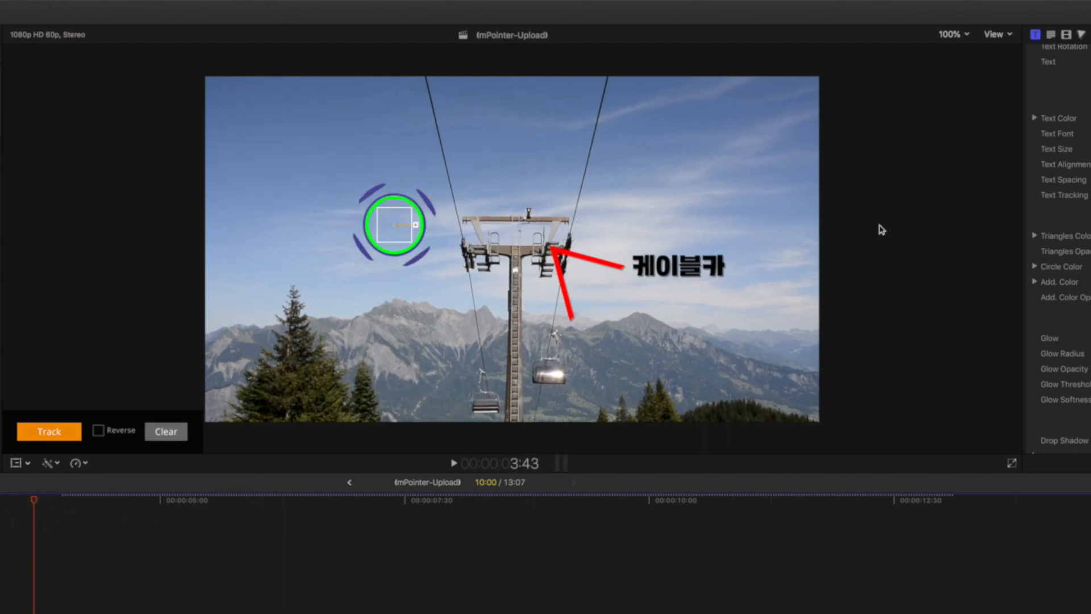
pyautogui.click(80, 521)
pyautogui.moveTo(91, 613); pyautogui.dragTo(145, 613)
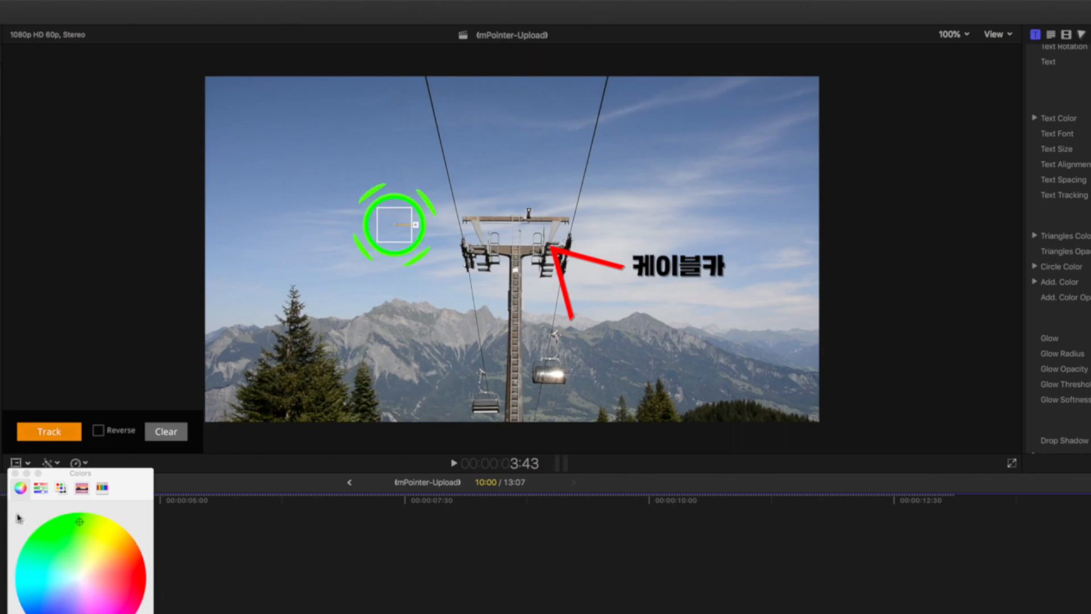
pyautogui.click(15, 473)
pyautogui.scroll(-5, 1085, 381)
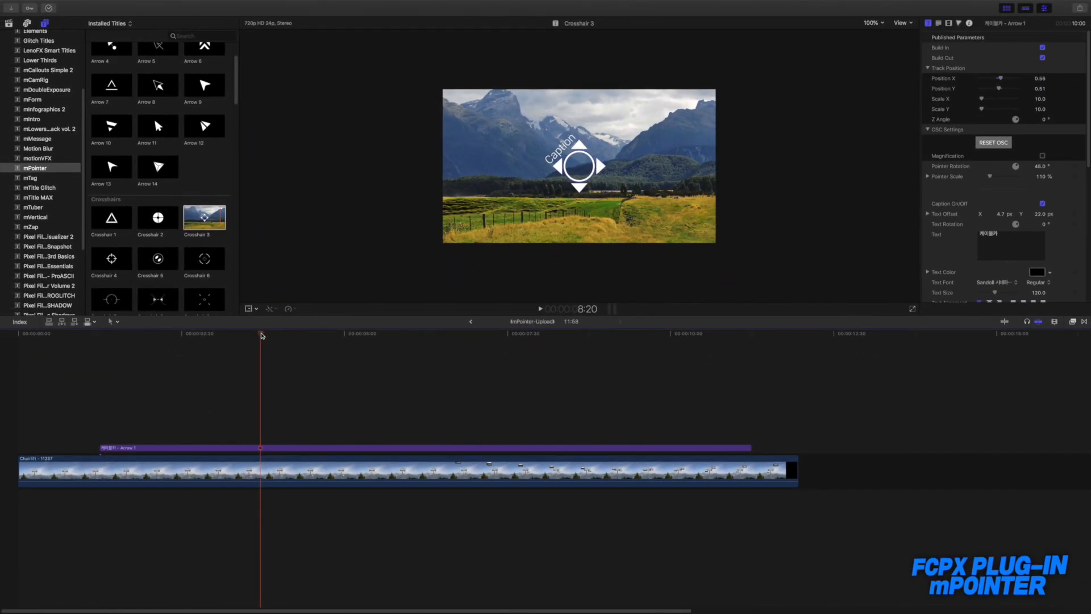
# Step: Move the Arrow 1 tracking box down onto the distant cable car cabin and set the playhead to 2:50
pyautogui.moveTo(261, 335); pyautogui.dragTo(140, 347)
pyautogui.click(429, 372)
pyautogui.click(77, 360)
pyautogui.click(169, 378)
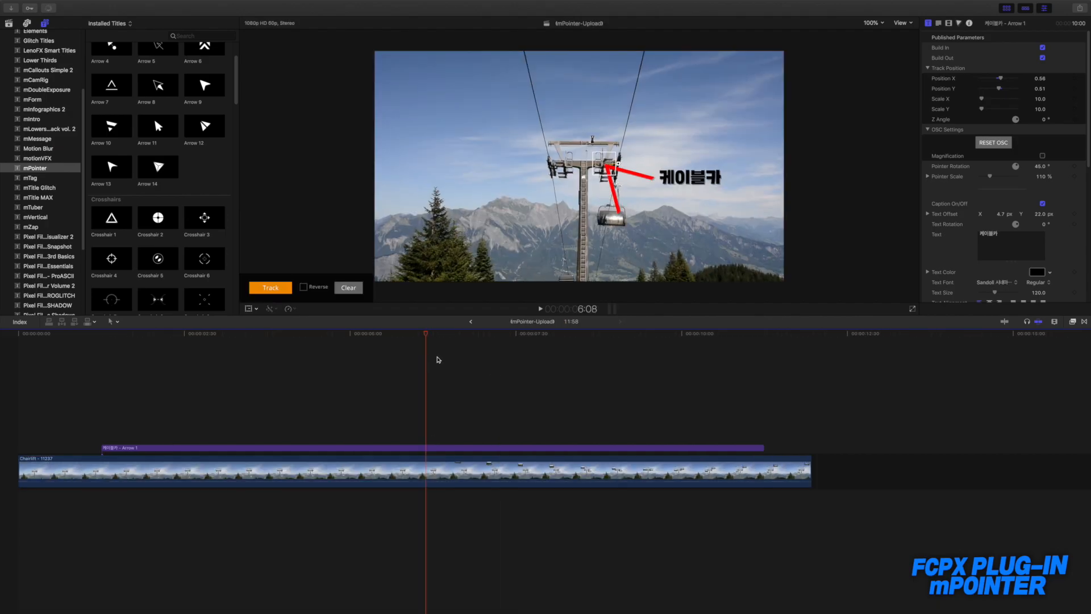
pyautogui.moveTo(420, 336); pyautogui.dragTo(224, 336)
pyautogui.moveTo(596, 168); pyautogui.dragTo(605, 259)
pyautogui.moveTo(220, 340)
pyautogui.mouseDown()
pyautogui.moveTo(101, 345)
pyautogui.moveTo(206, 339)
pyautogui.mouseUp()
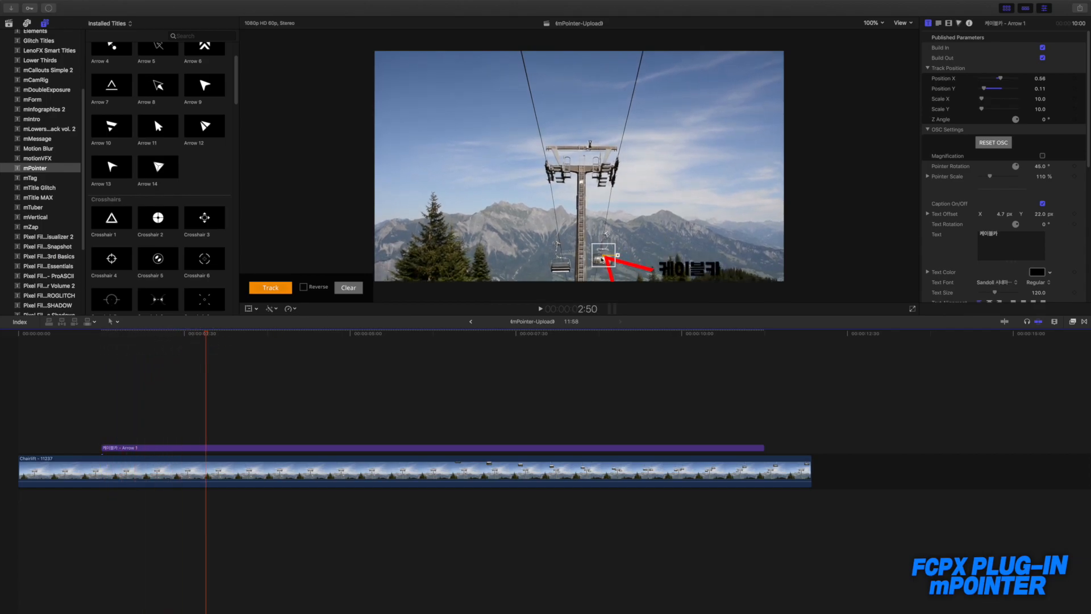
# Step: Trim the start of the Arrow 1 title to 2:50, where the cabin appears, and play back the result
pyautogui.click(185, 448)
pyautogui.moveTo(226, 439); pyautogui.dragTo(257, 436)
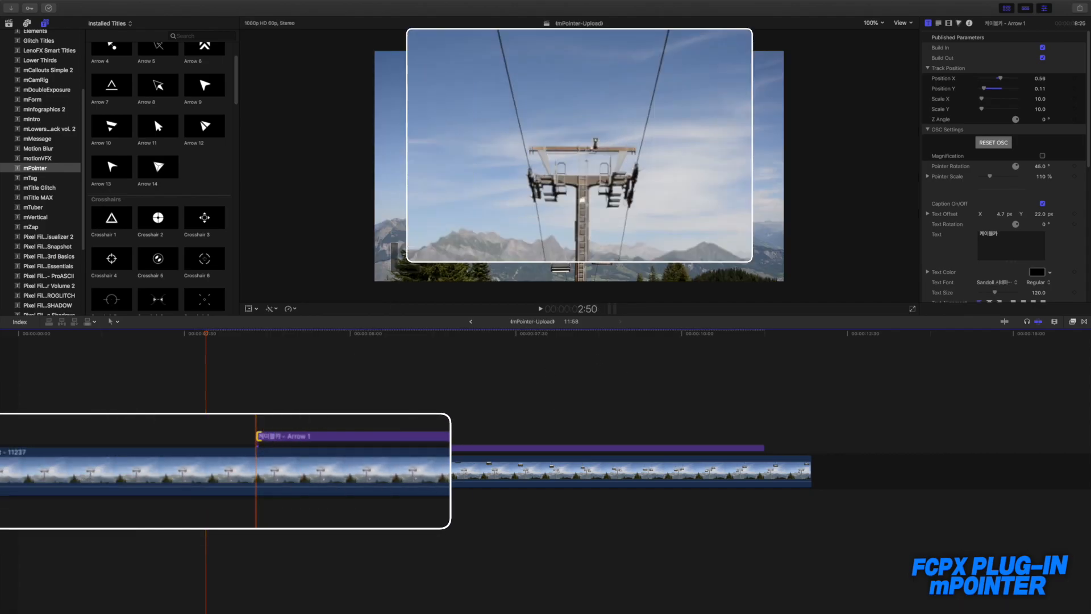
pyautogui.moveTo(207, 339); pyautogui.dragTo(312, 338)
pyautogui.press('space')
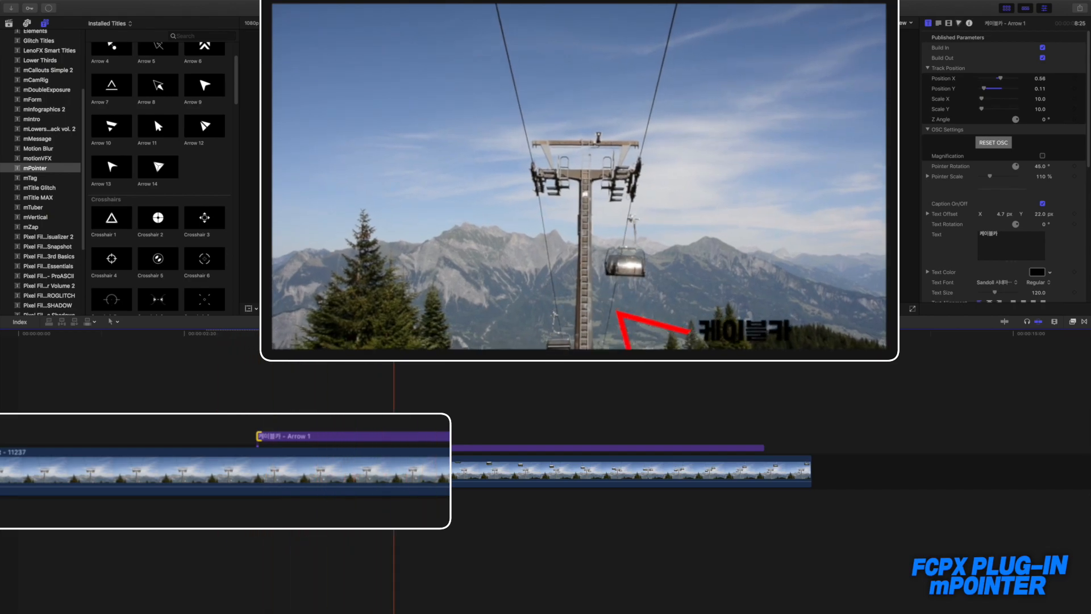
pyautogui.click(202, 352)
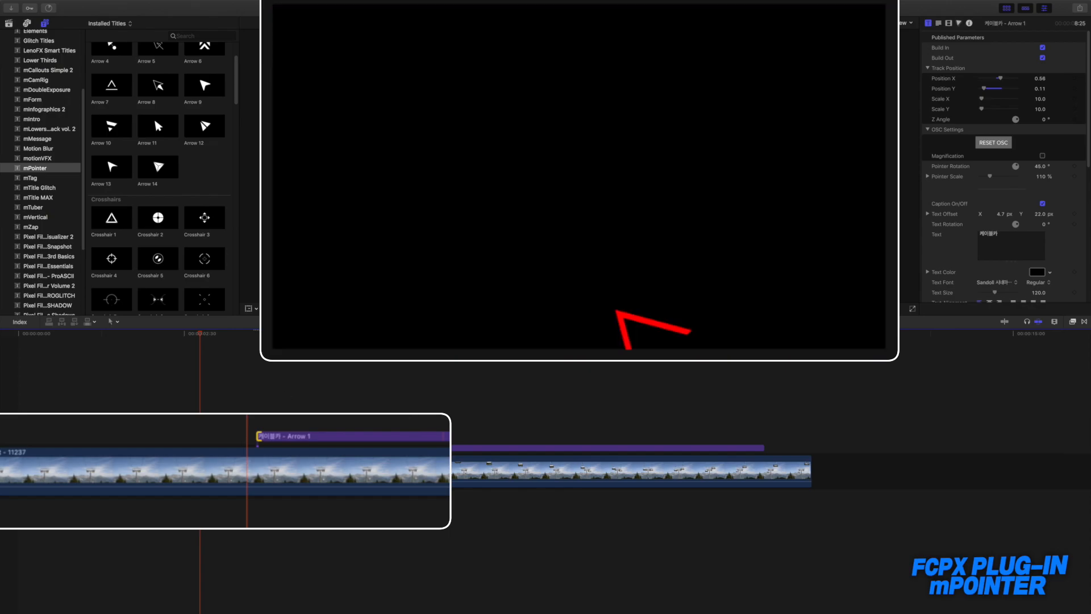
# Step: Fit the Arrow 1 tracking box around the cable car cabin, with Scale X 8.4 and Scale Y 5.2
pyautogui.click(285, 392)
pyautogui.click(420, 438)
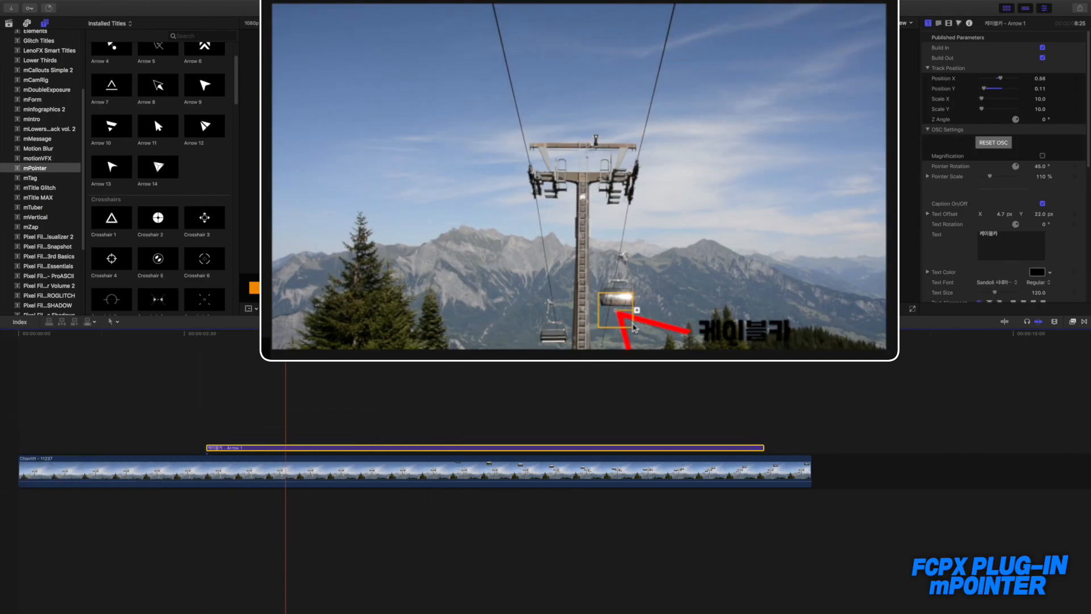
pyautogui.moveTo(634, 327); pyautogui.dragTo(621, 300)
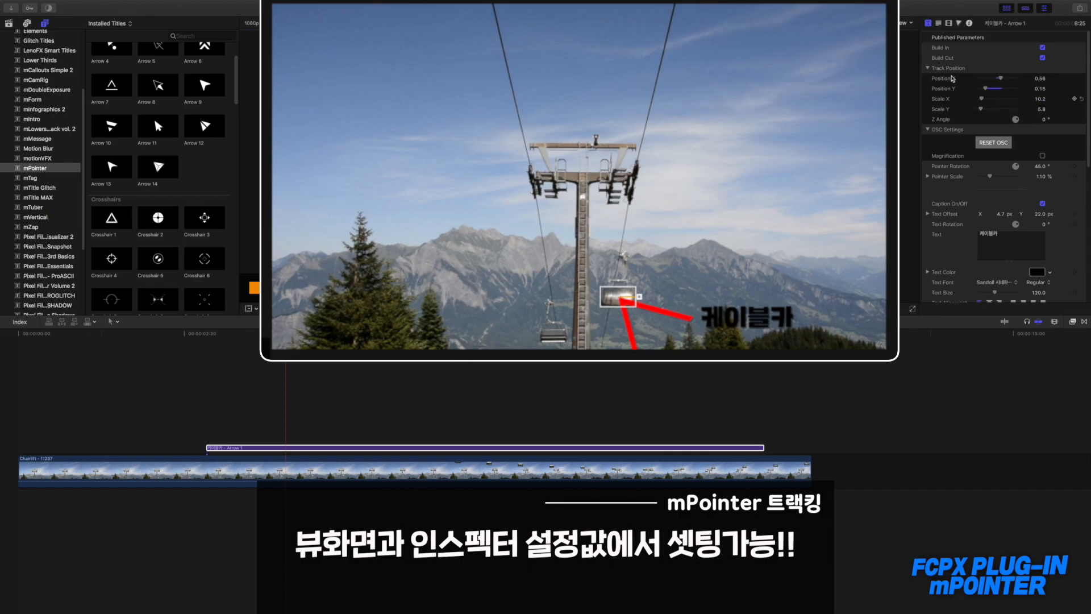
pyautogui.click(983, 100)
pyautogui.click(1082, 101)
pyautogui.click(636, 304)
pyautogui.moveTo(635, 301)
pyautogui.mouseDown()
pyautogui.moveTo(573, 205)
pyautogui.moveTo(602, 295)
pyautogui.moveTo(594, 284)
pyautogui.moveTo(618, 300)
pyautogui.mouseUp()
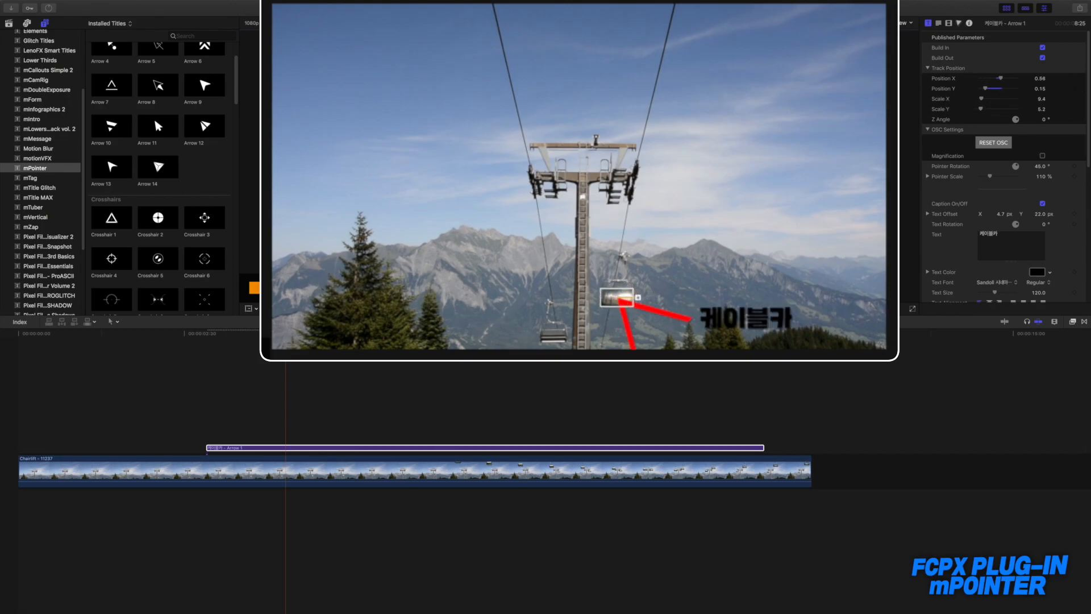
# Step: At 2:50, move the tracking box onto the cabin at Position Y 0.1, track it forward, and stop the analysis partway
pyautogui.moveTo(243, 335); pyautogui.dragTo(203, 340)
pyautogui.moveTo(619, 300); pyautogui.dragTo(624, 322)
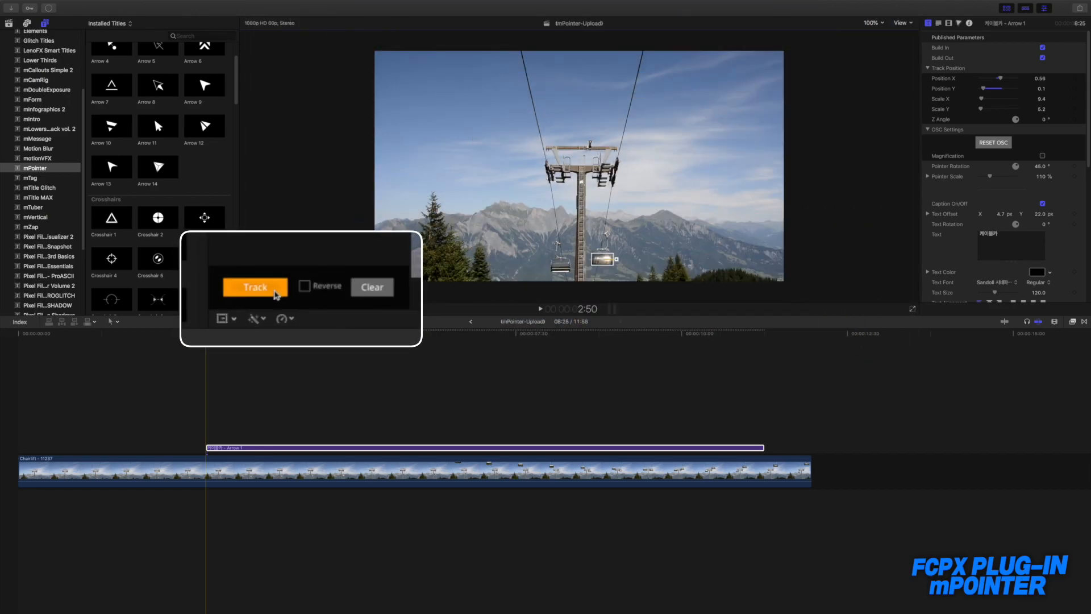
pyautogui.click(275, 291)
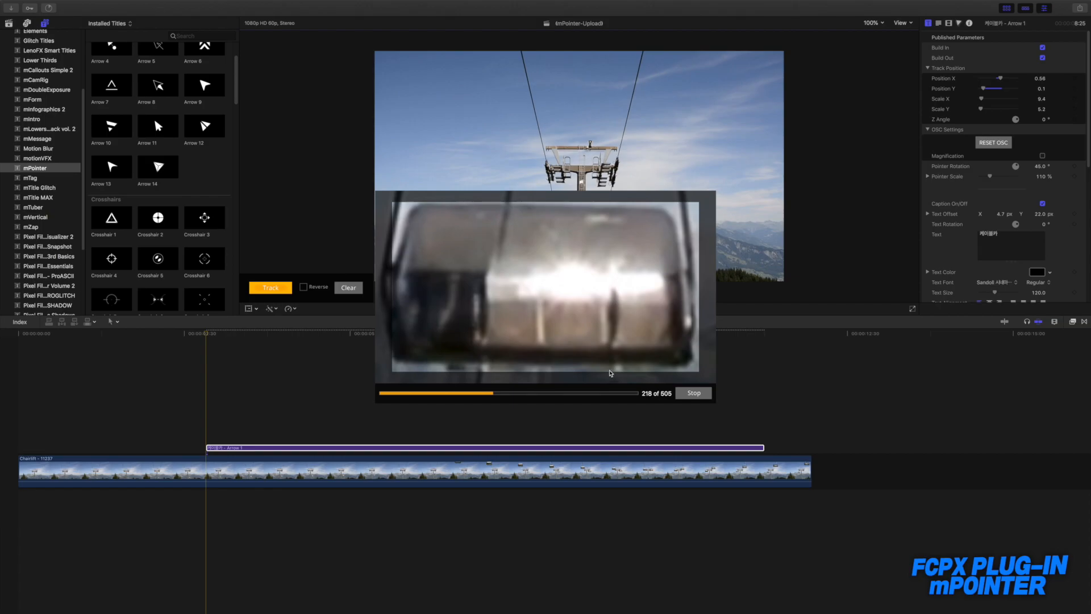
pyautogui.click(689, 395)
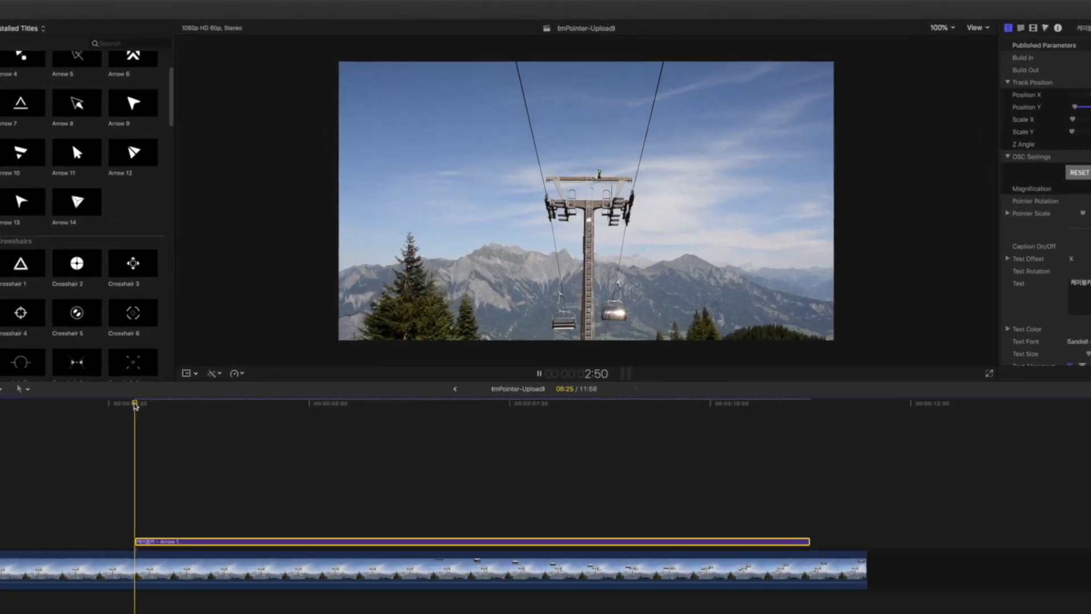
# Step: Play back the tracked arrow to check how it follows the cable car and return the playhead to 5:55
pyautogui.press('space')
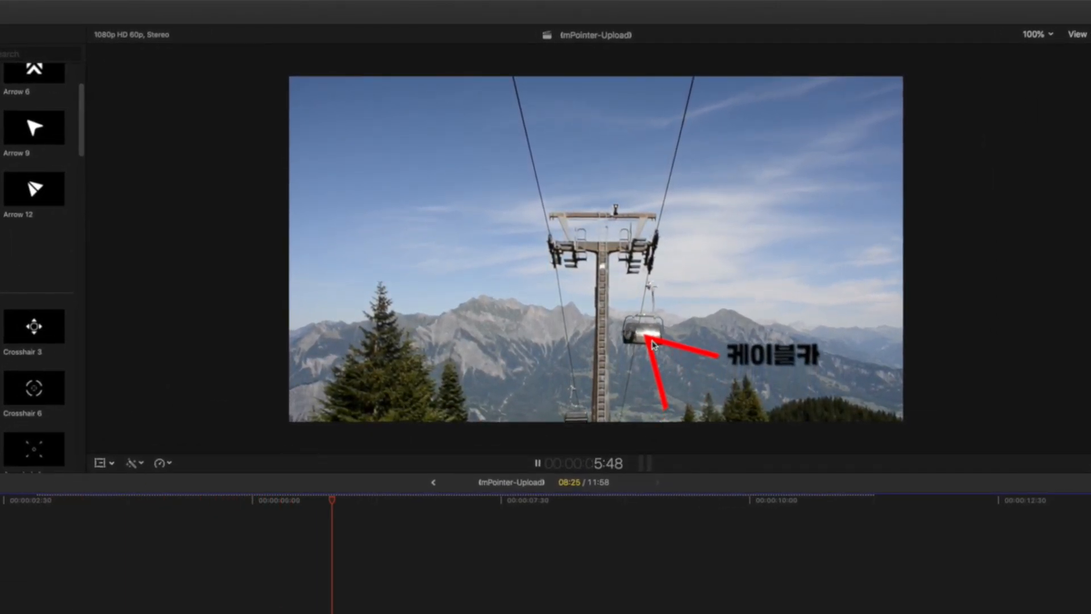
pyautogui.press('space')
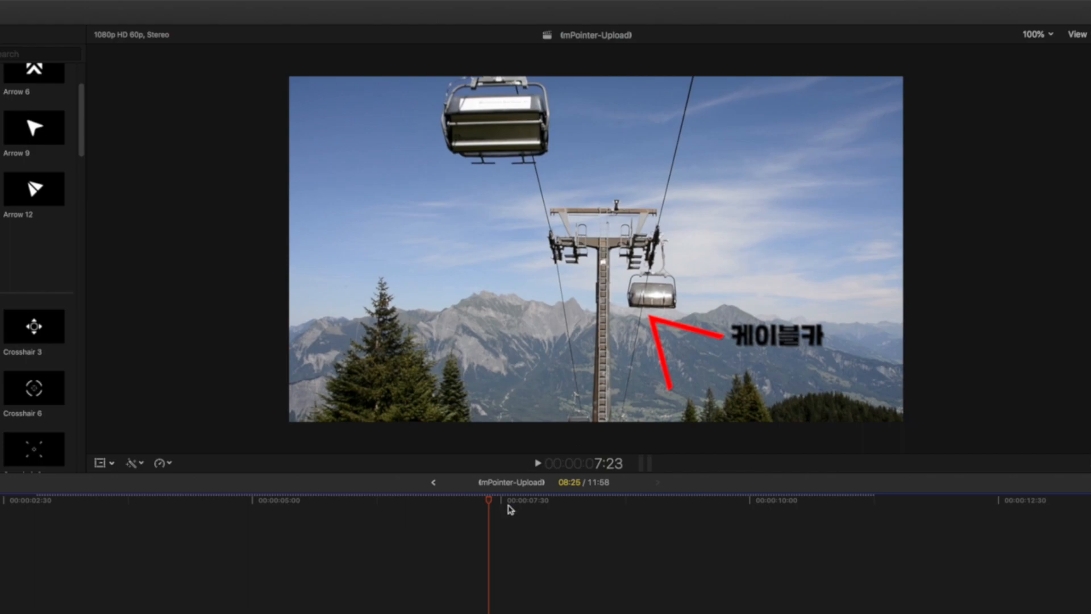
pyautogui.moveTo(489, 507); pyautogui.dragTo(345, 509)
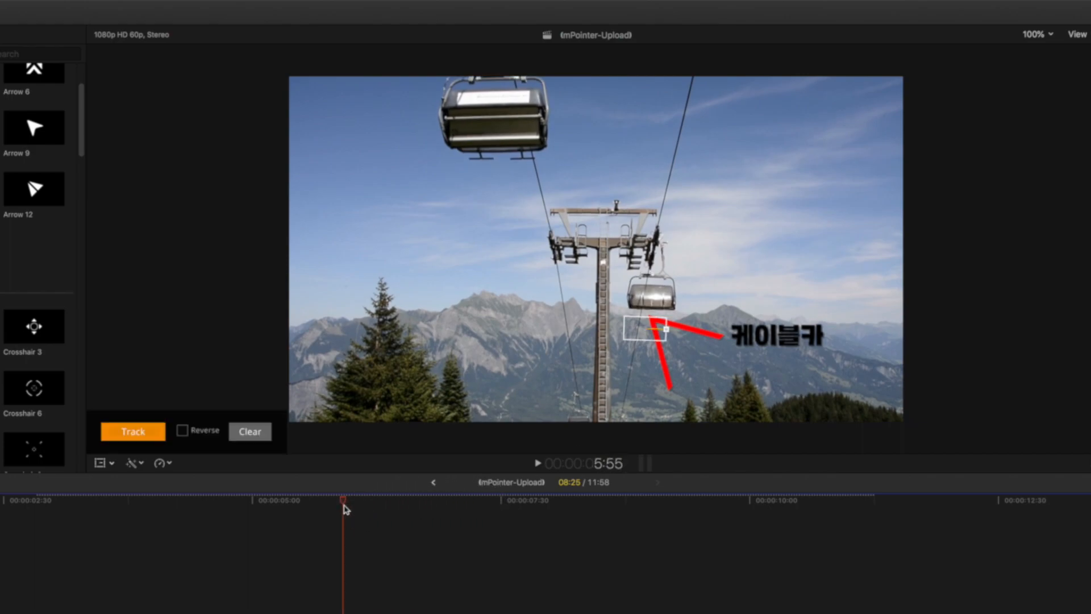
# Step: Play back and scrub through the tracked arrow on the cable car, returning the playhead to 4:41
pyautogui.press('space')
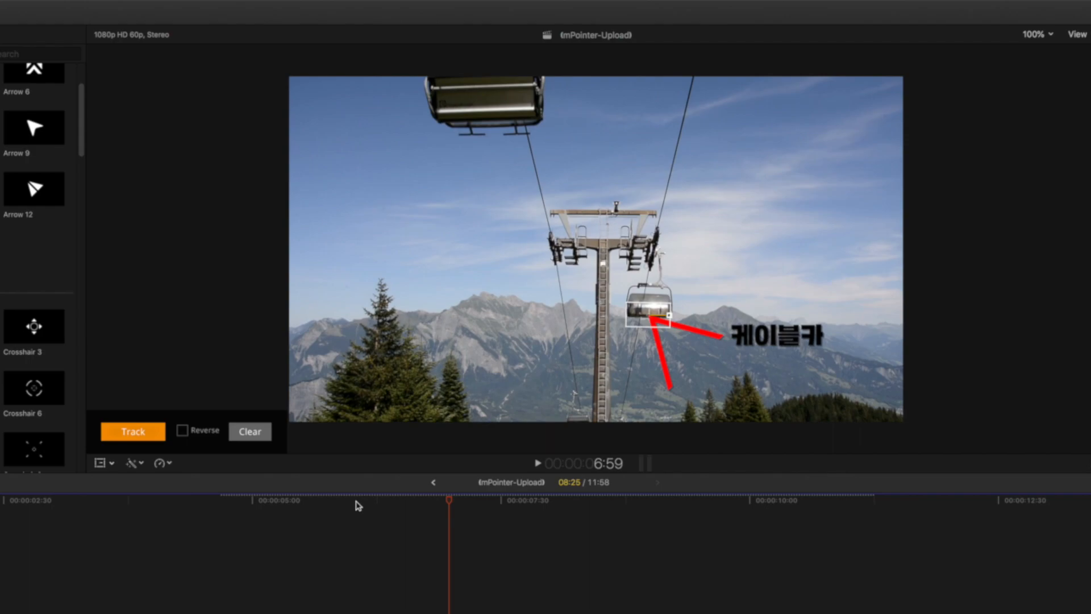
pyautogui.moveTo(446, 503); pyautogui.dragTo(873, 527)
pyautogui.click(223, 522)
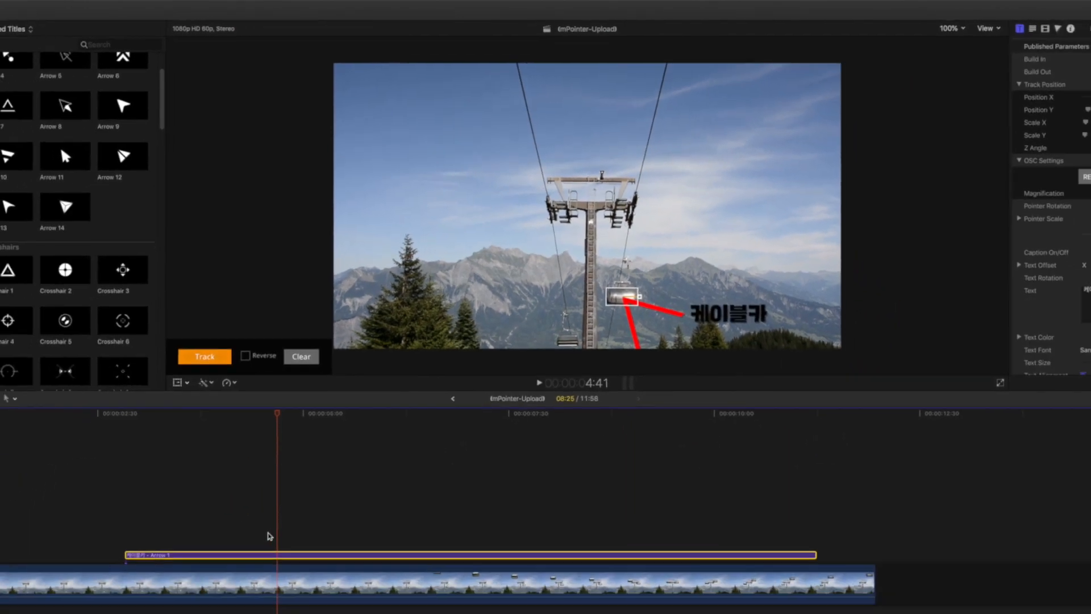
# Step: Delete the Arrow 1 title from the timeline and try the Zoom 1 pointer on the chairlift clip
pyautogui.click(301, 449)
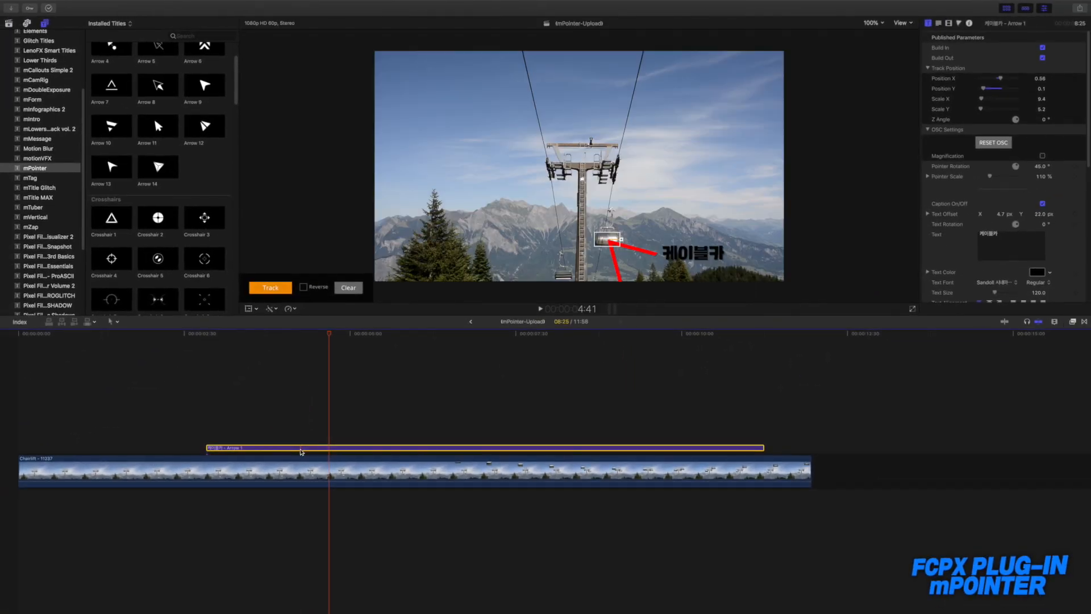
pyautogui.press('Delete')
pyautogui.scroll(-5, 174, 262)
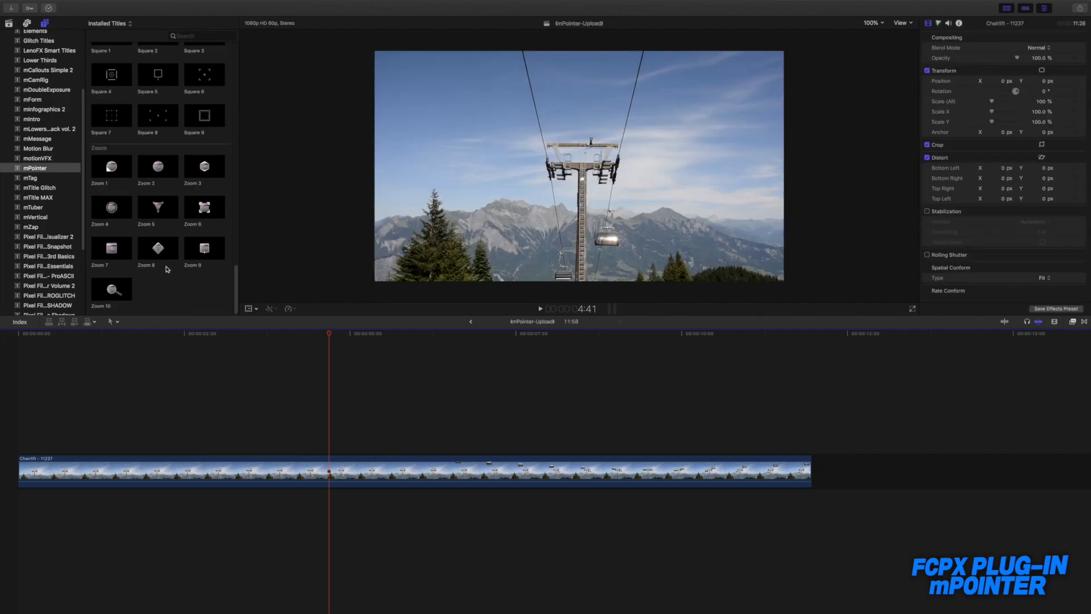
pyautogui.click(106, 169)
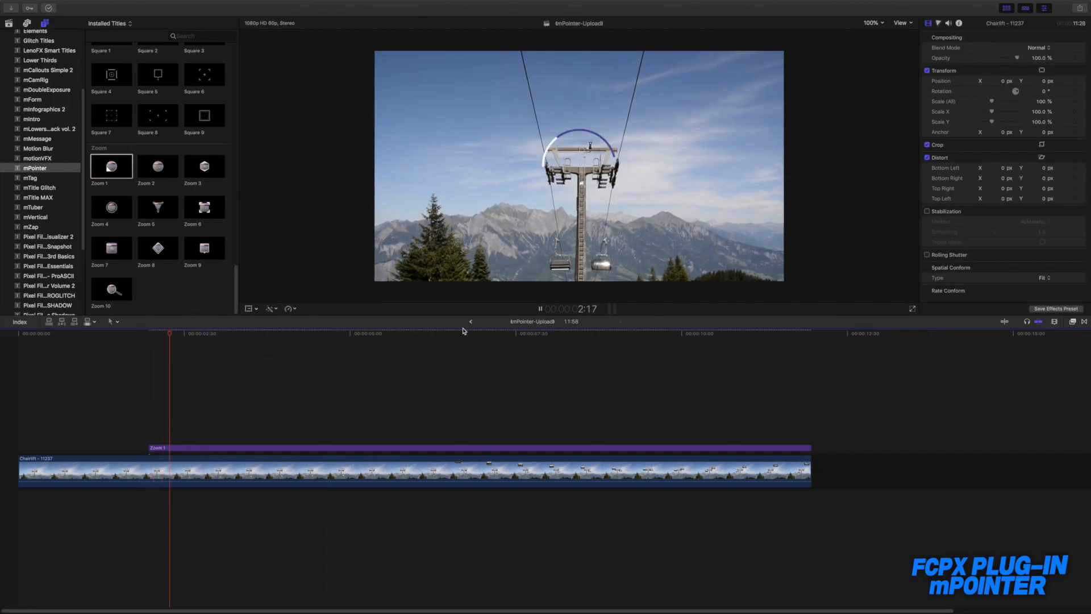
pyautogui.press('space')
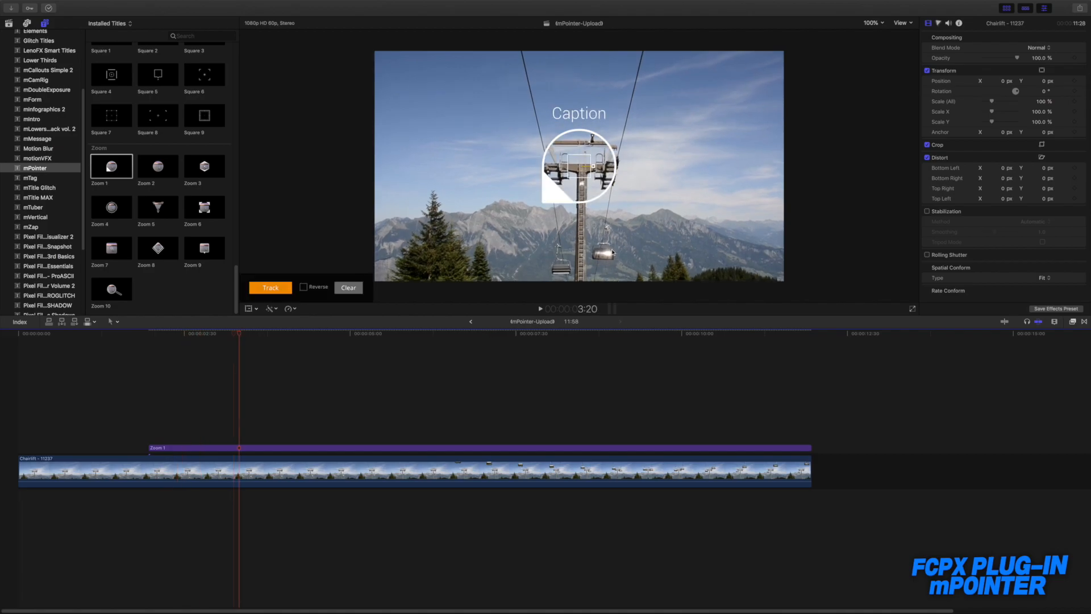
# Step: Fit the Zoom 2 tracking box around the cable car cabin at 1:58, with Scale X 7.9 and Scale Y 5.8, and track it forward
pyautogui.moveTo(585, 166)
pyautogui.mouseDown()
pyautogui.moveTo(629, 200)
pyautogui.moveTo(605, 247)
pyautogui.moveTo(599, 175)
pyautogui.mouseUp()
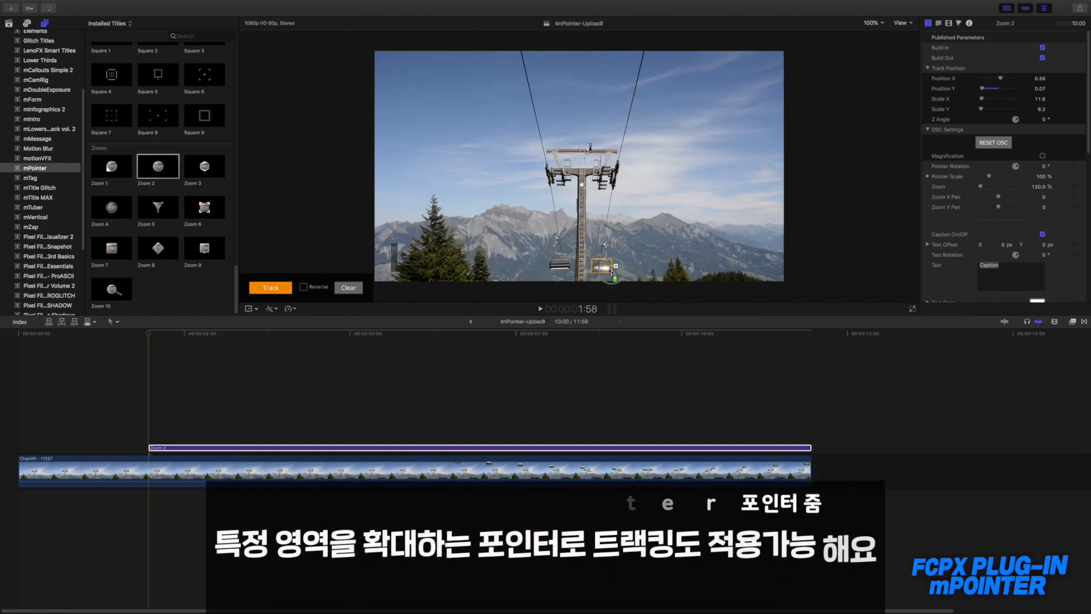
pyautogui.moveTo(602, 267); pyautogui.dragTo(601, 272)
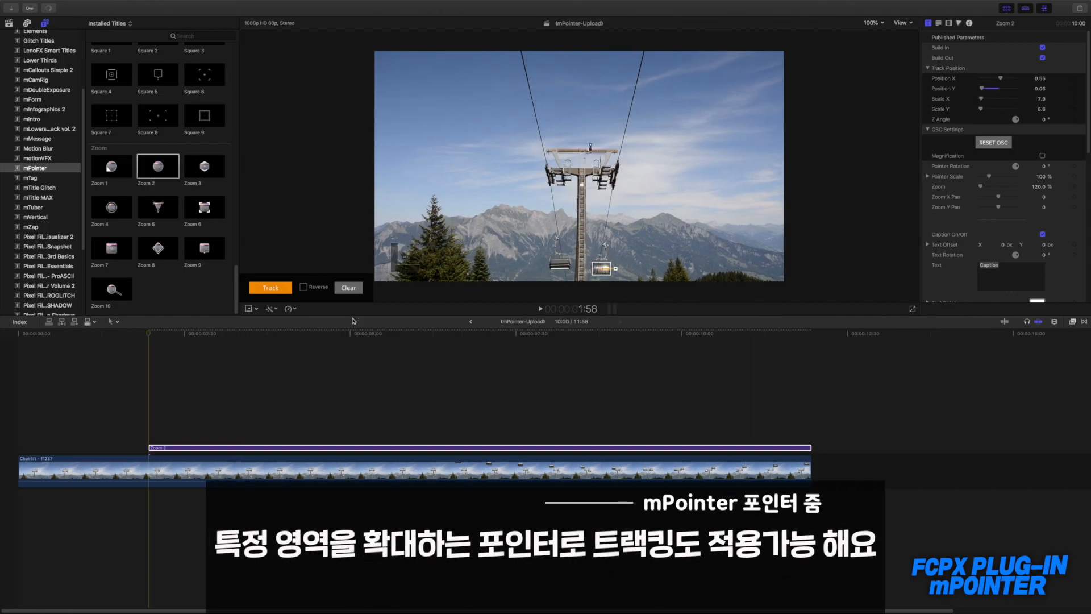
pyautogui.moveTo(145, 340)
pyautogui.mouseDown()
pyautogui.moveTo(275, 341)
pyautogui.moveTo(148, 341)
pyautogui.mouseUp()
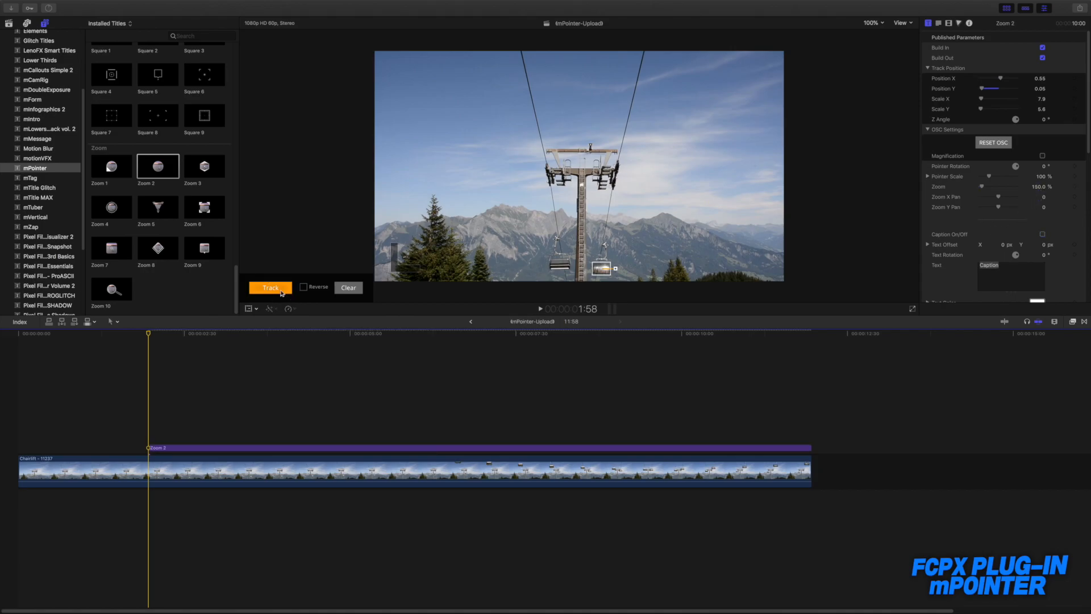
pyautogui.click(270, 288)
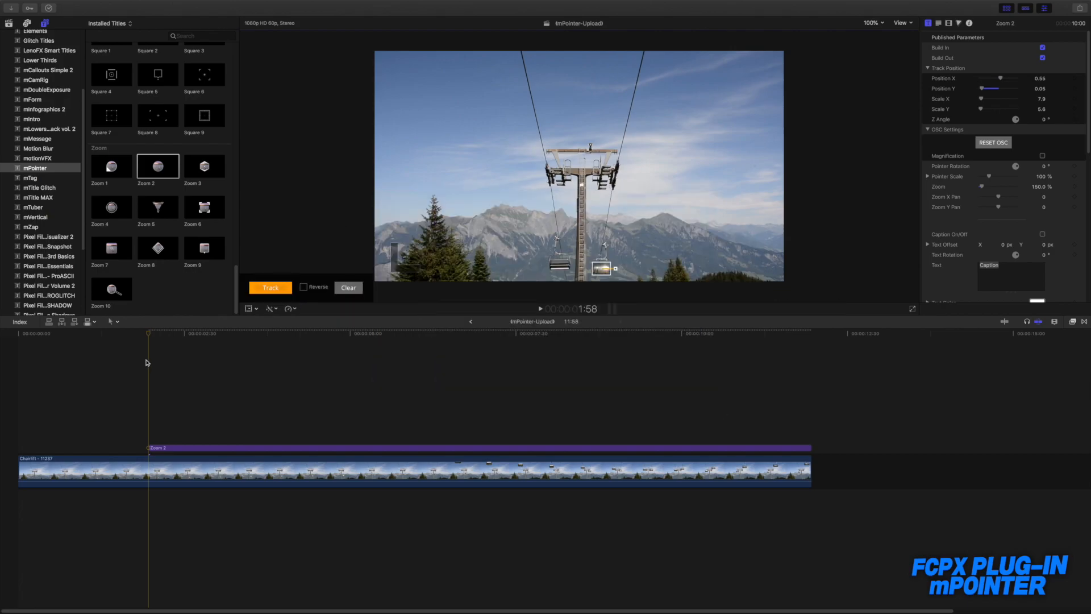
# Step: Play back the tracked Zoom 2 pointer from 1:58 to check how it follows the cabin, and return the playhead to 1:58
pyautogui.click(148, 335)
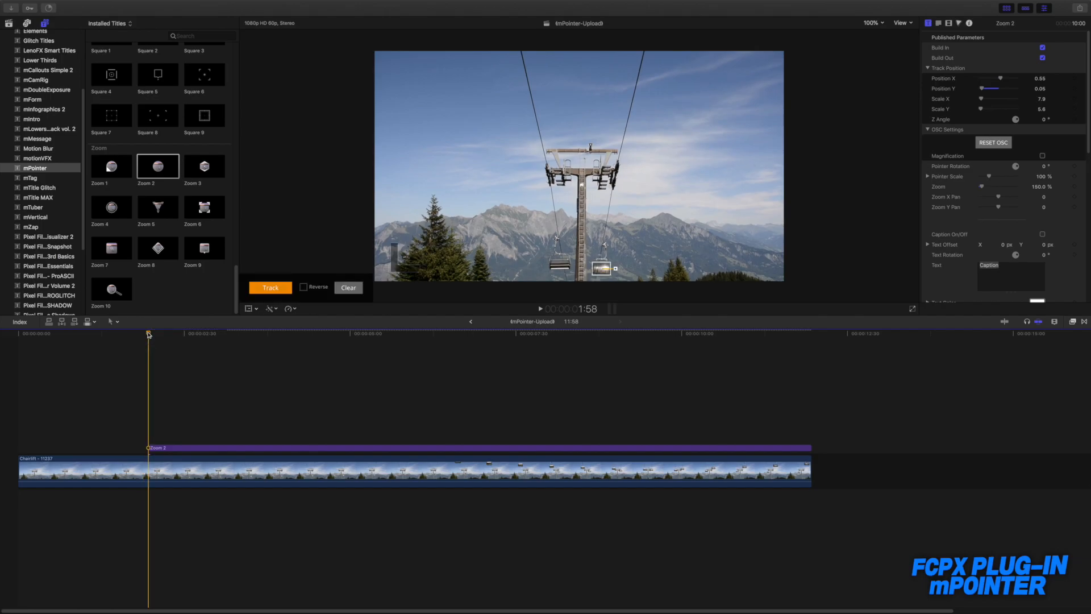
pyautogui.press('space')
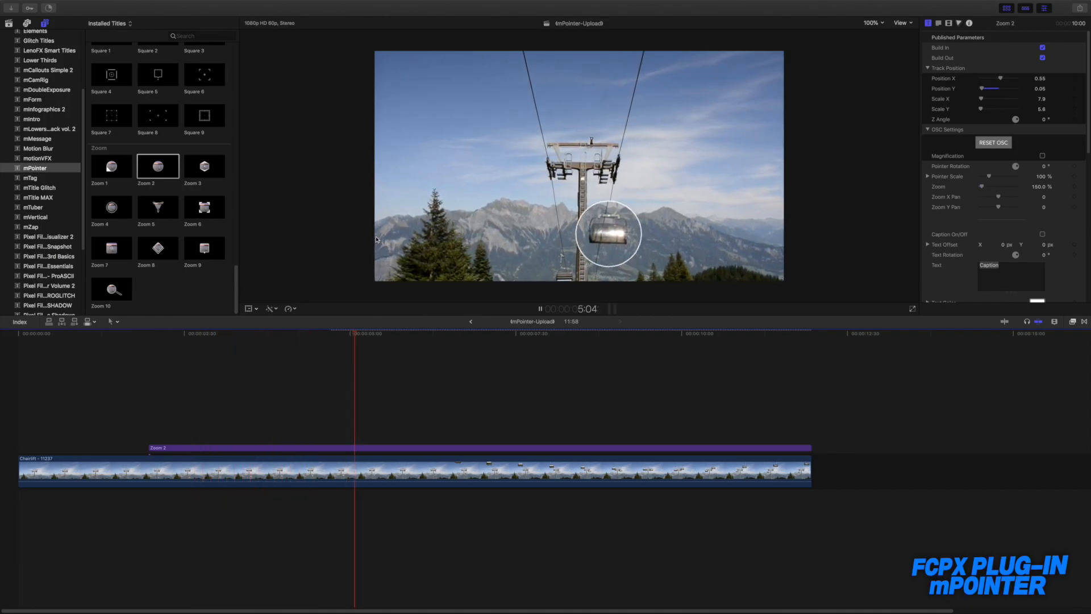
pyautogui.press('space')
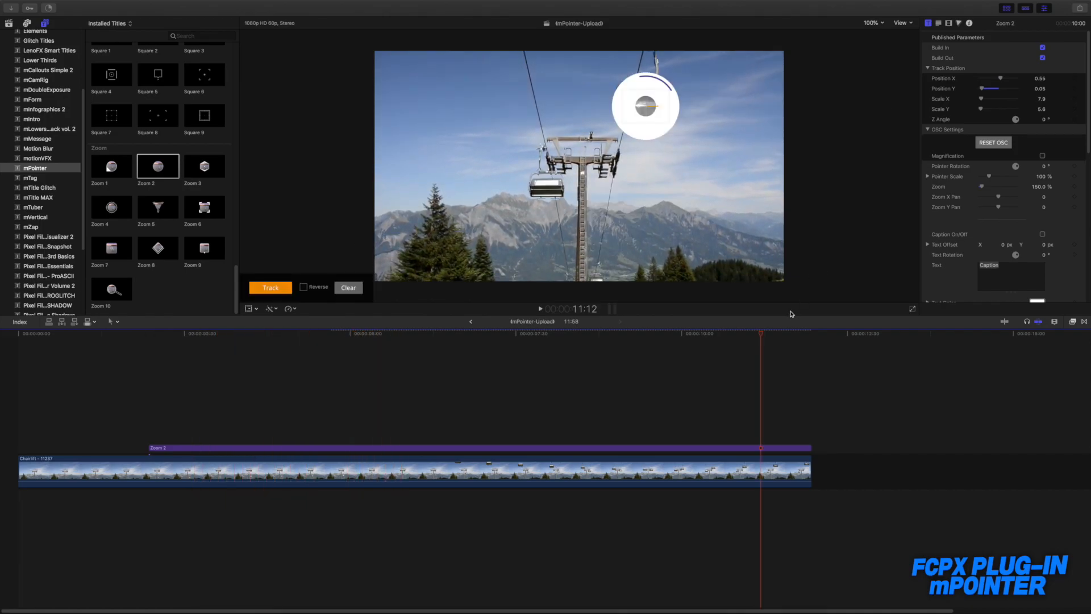
pyautogui.moveTo(333, 341); pyautogui.dragTo(148, 364)
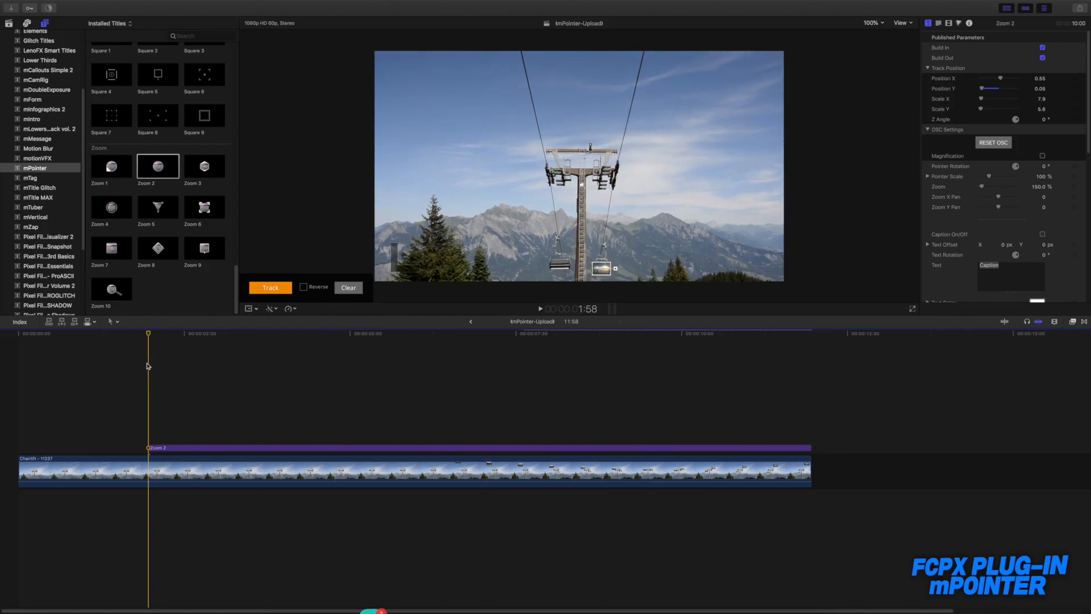